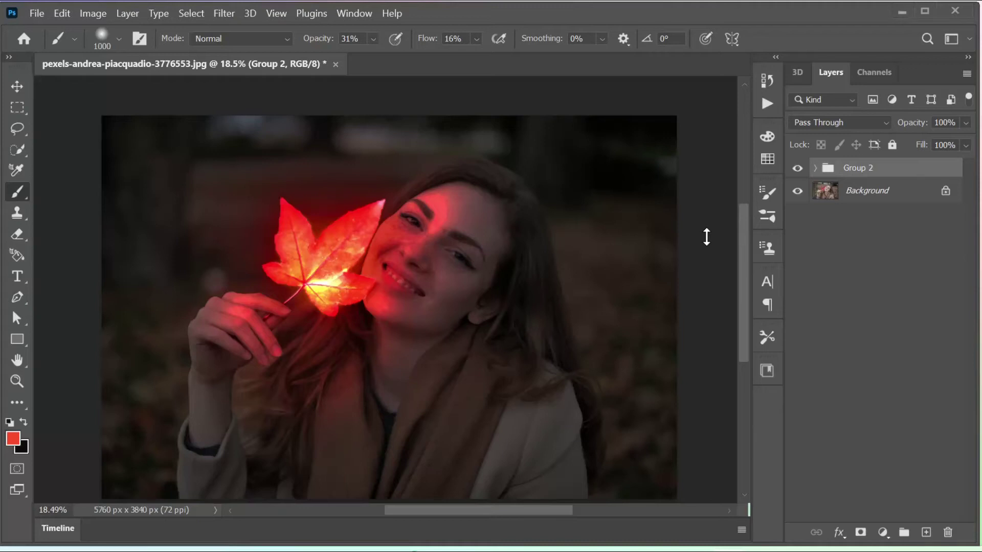
Step: Toggle Group 2 off and on twice to compare with the original, then close the document
click(797, 169)
click(797, 168)
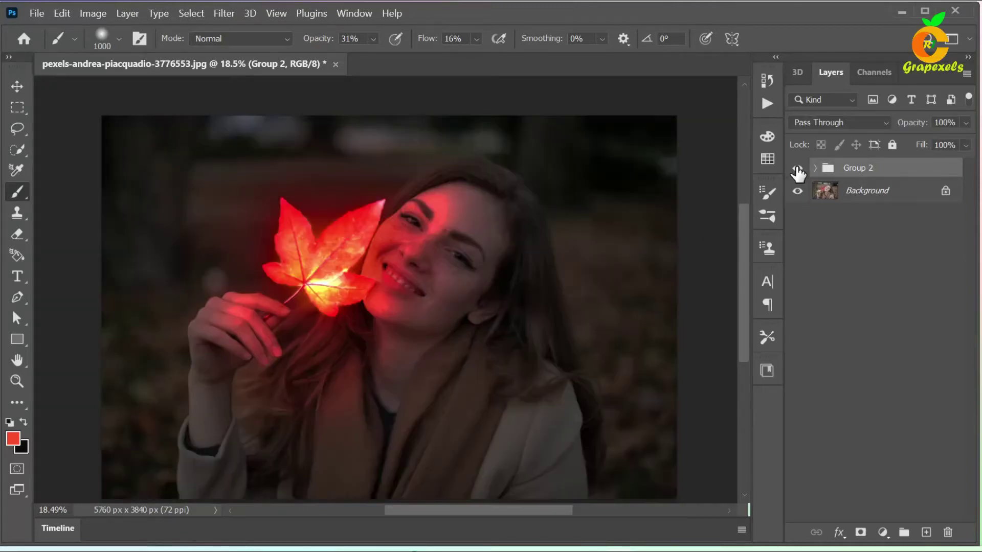
click(797, 169)
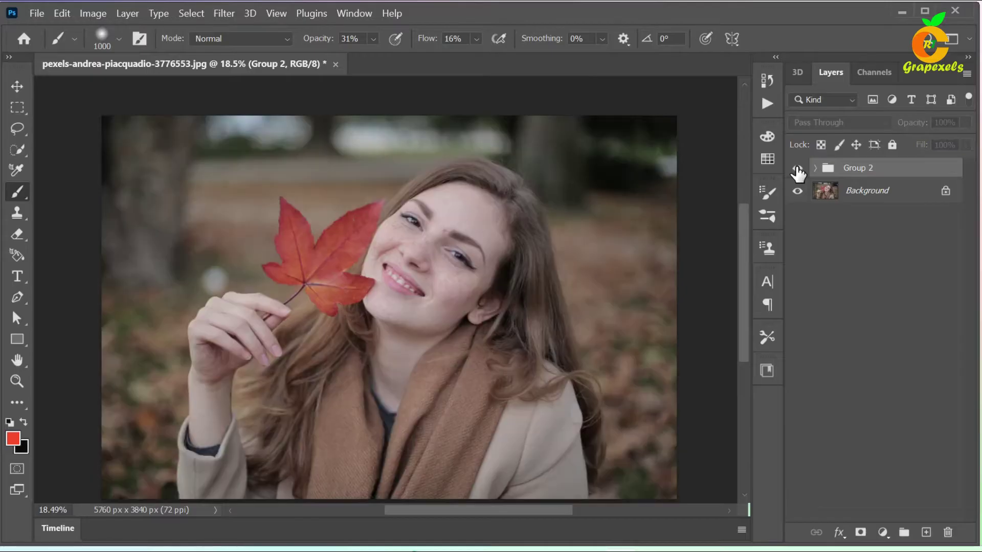
click(798, 168)
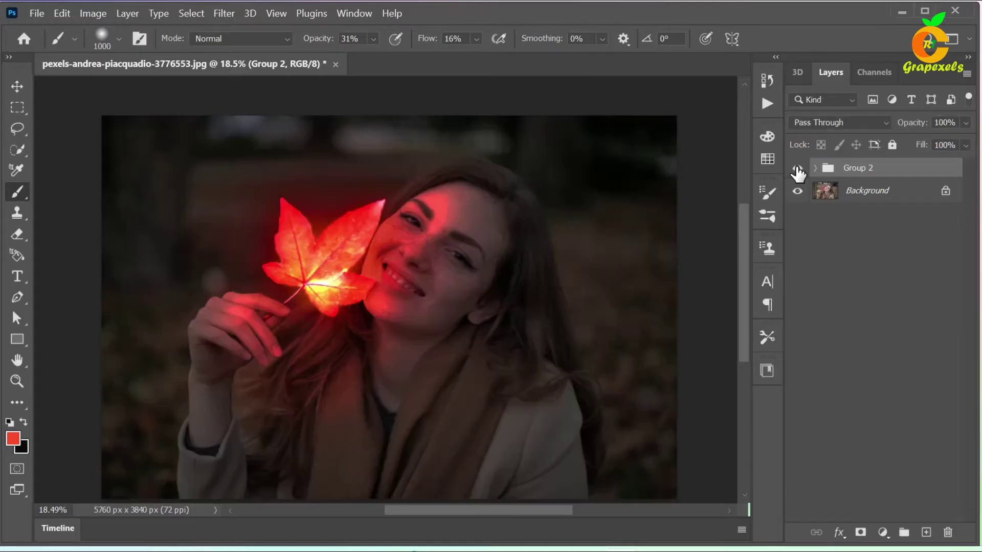
click(336, 63)
Step: Discard the edits and open the original pexels-andrea-piacquadio-3776553.jpg photo
click(533, 245)
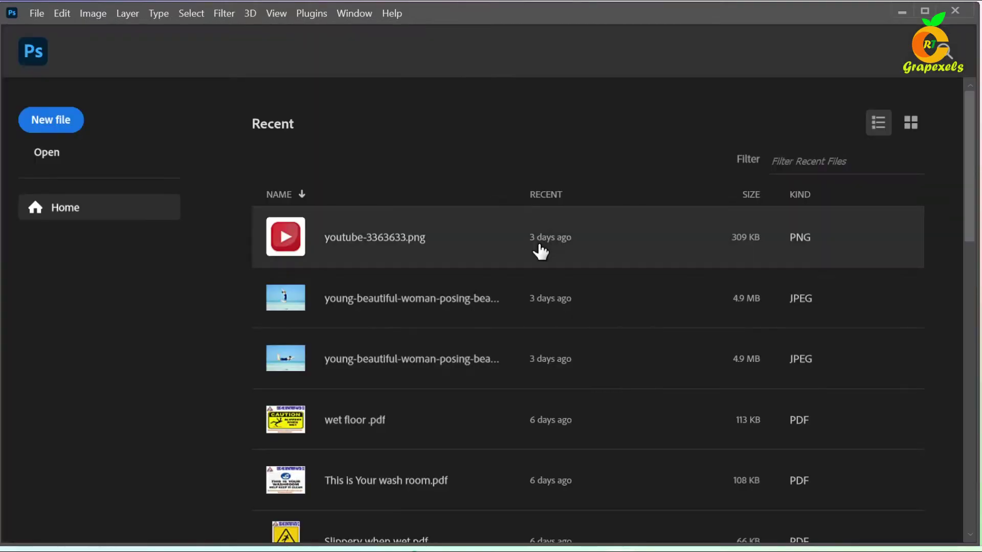
click(39, 156)
click(323, 358)
click(847, 519)
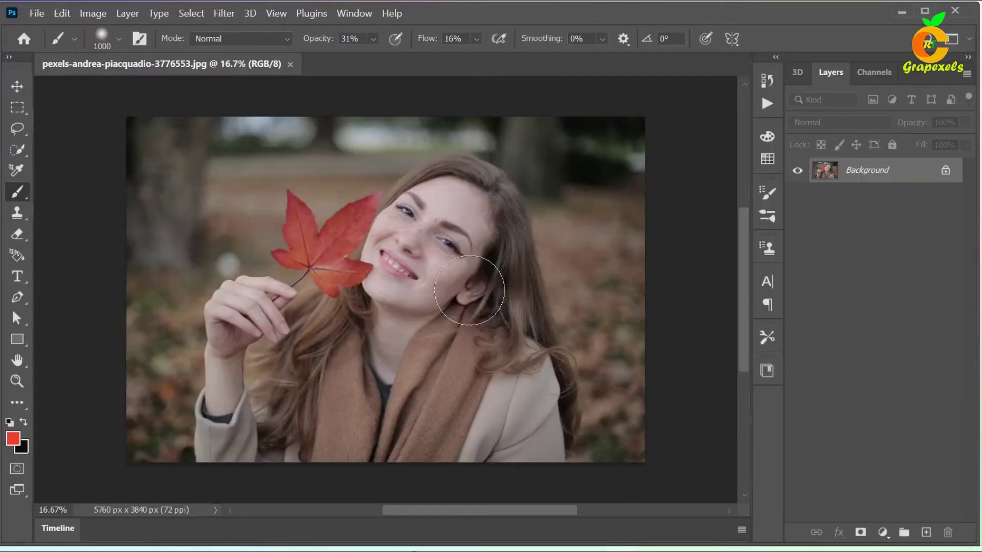
Step: Zoom in and pan so the red leaf and hand fill the view
scroll(470, 292, up, 1)
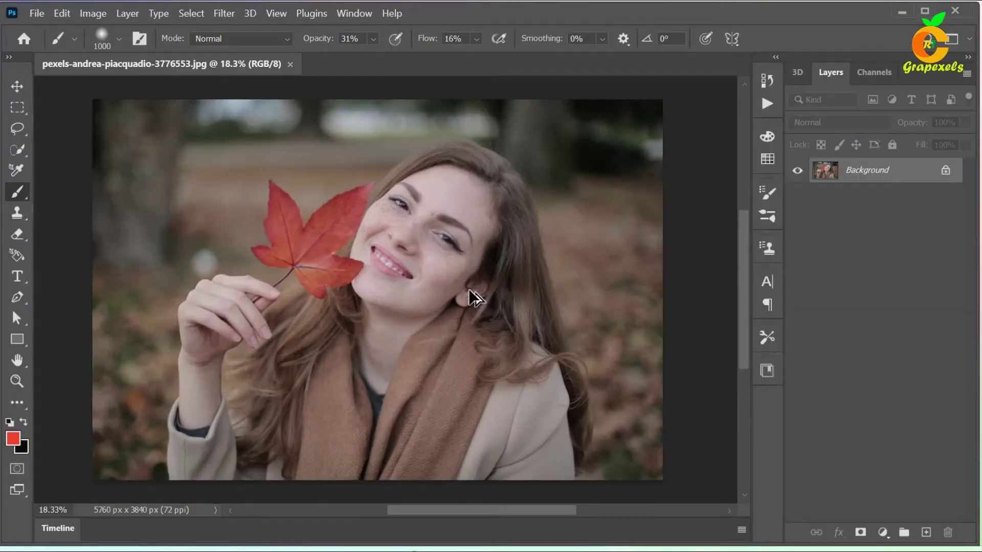
scroll(393, 309, up, 3)
scroll(393, 309, up, 3)
scroll(393, 310, up, 3)
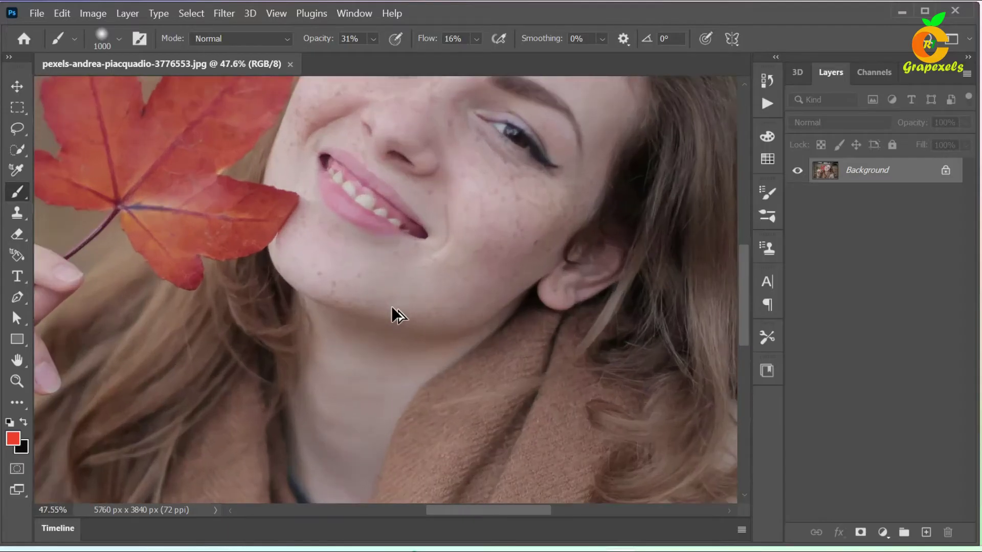
drag(318, 313, 561, 451)
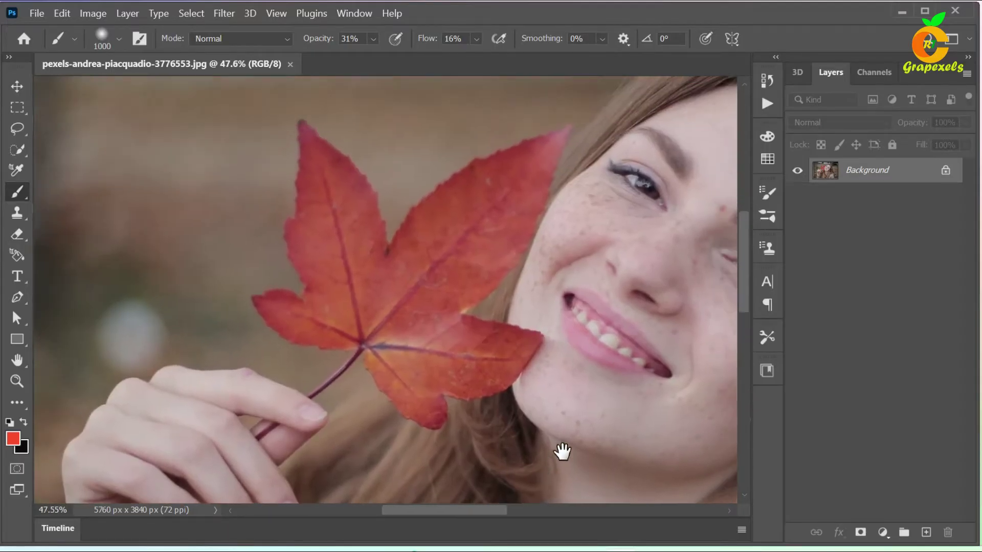
scroll(400, 326, up, 1)
scroll(409, 338, up, 3)
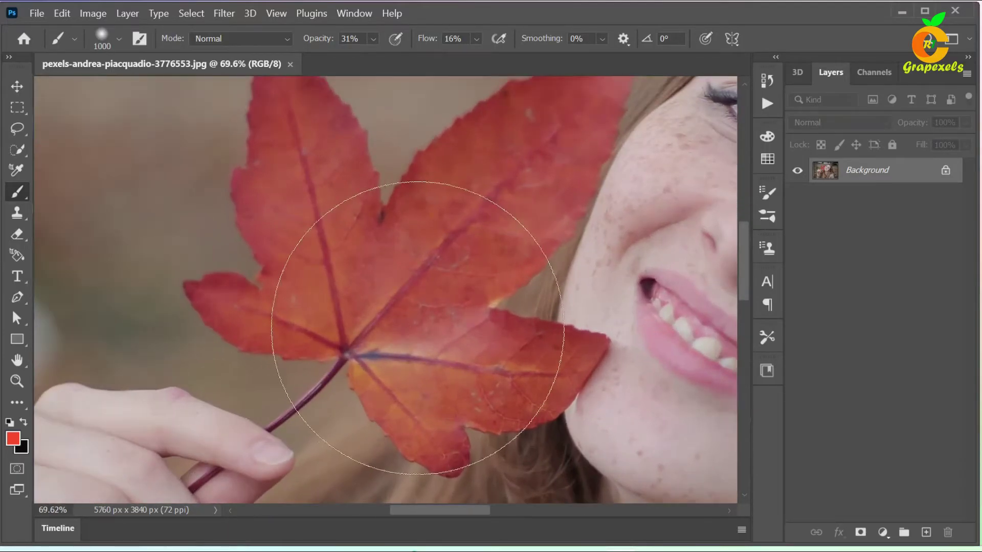
drag(504, 267, 485, 339)
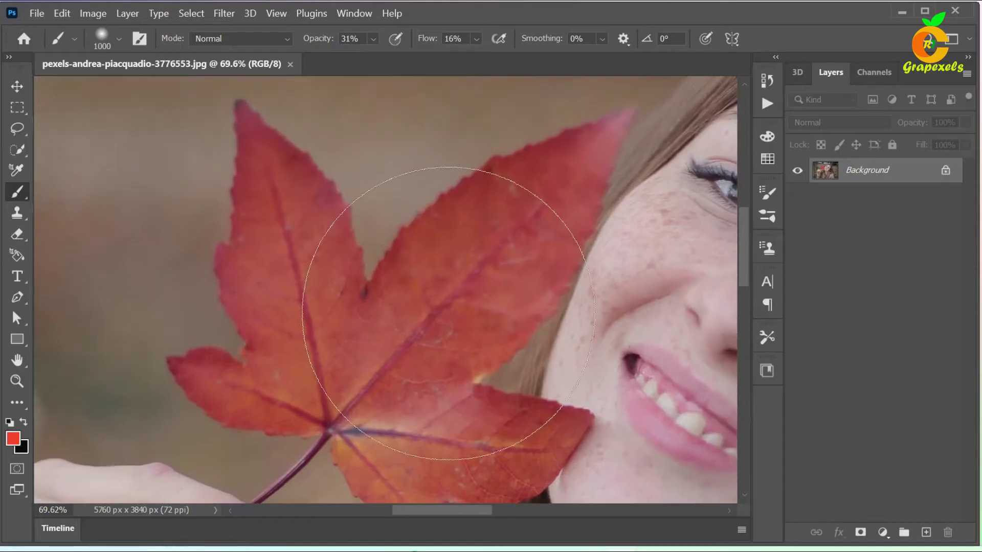
Step: Use the Quick Selection Tool to select the leaf's lobes, including the lower-right lobe
click(14, 148)
click(88, 165)
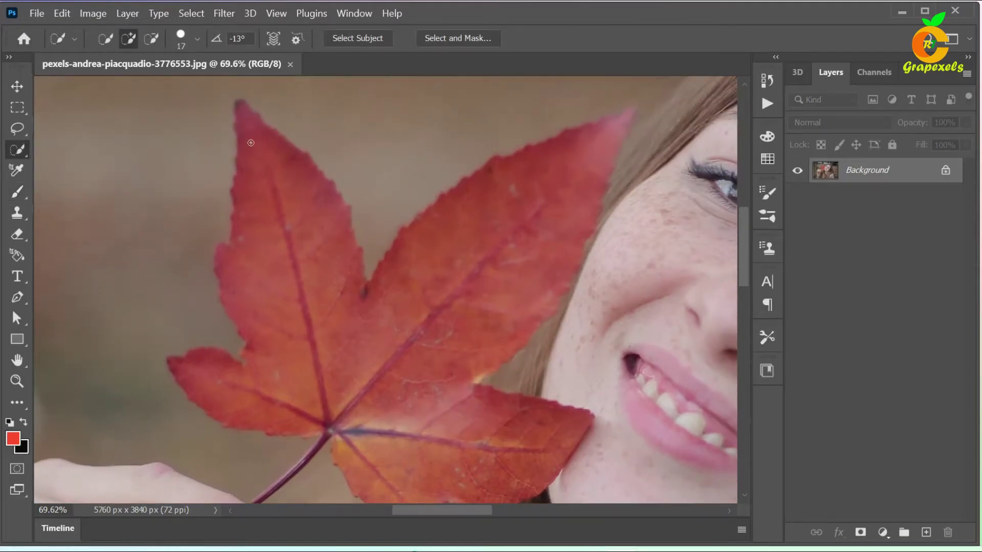
drag(242, 103, 328, 296)
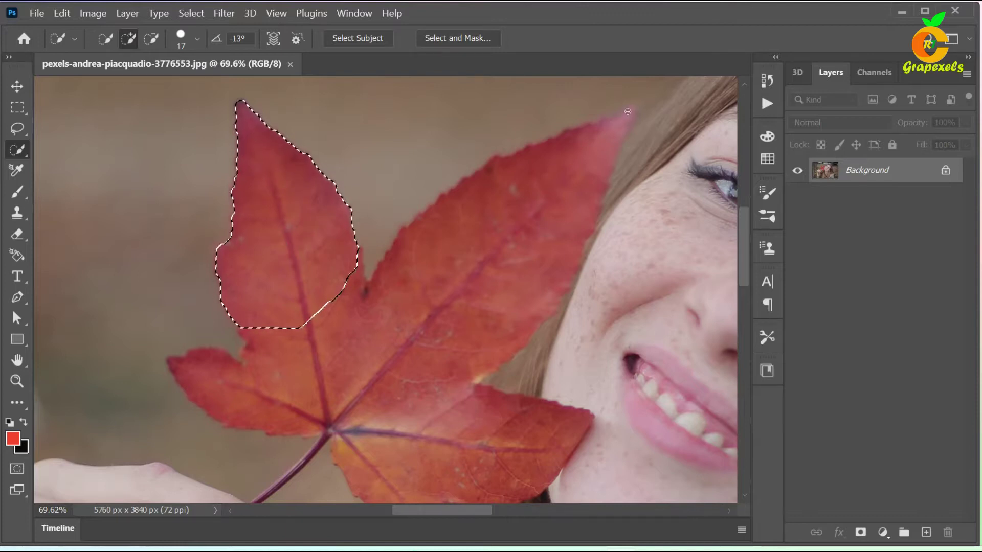
drag(621, 116, 496, 286)
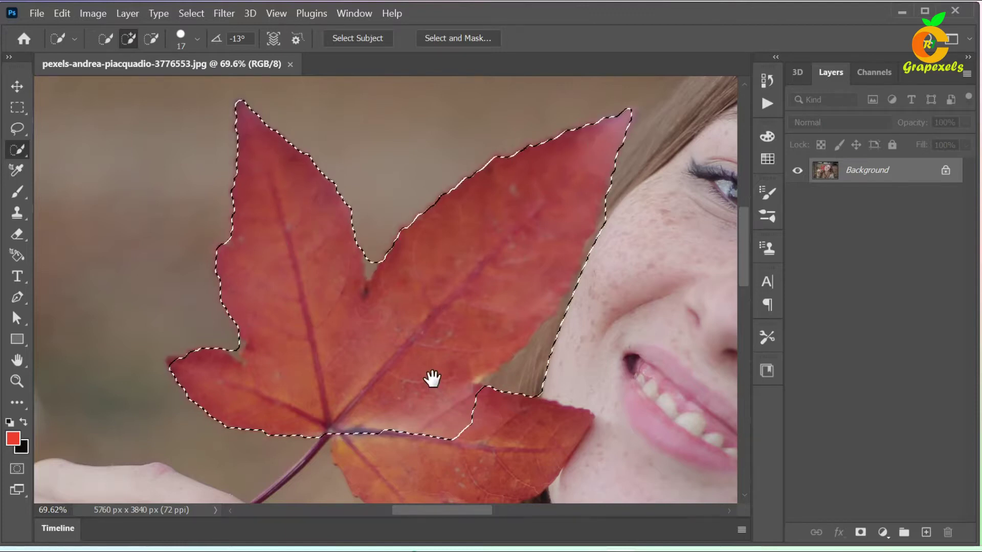
drag(433, 377, 404, 244)
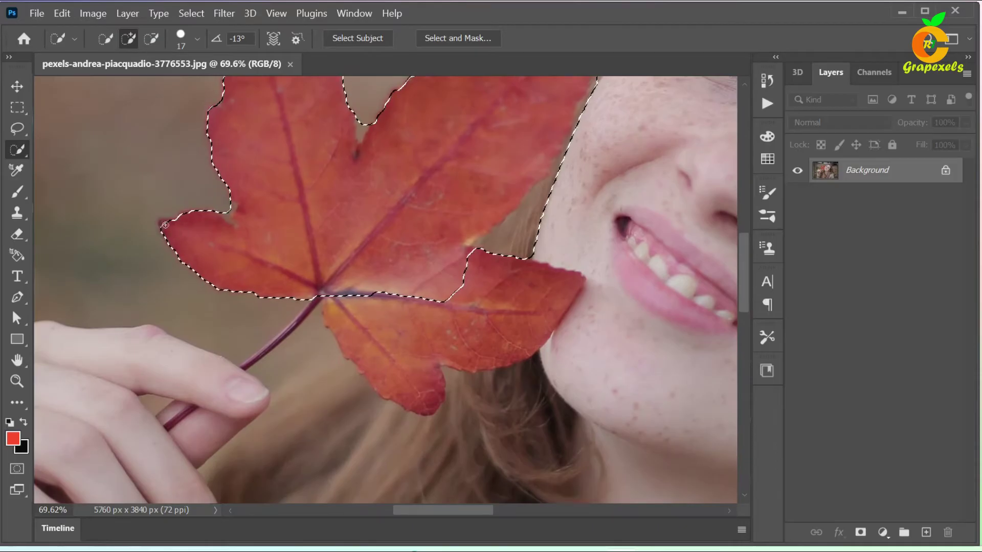
drag(561, 304, 504, 294)
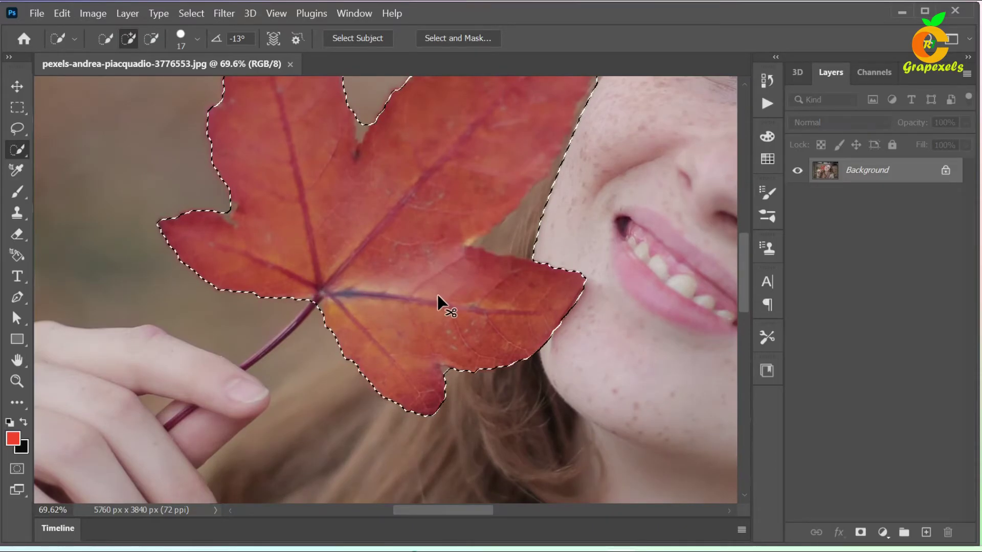
scroll(437, 294, up, 3)
drag(524, 261, 396, 373)
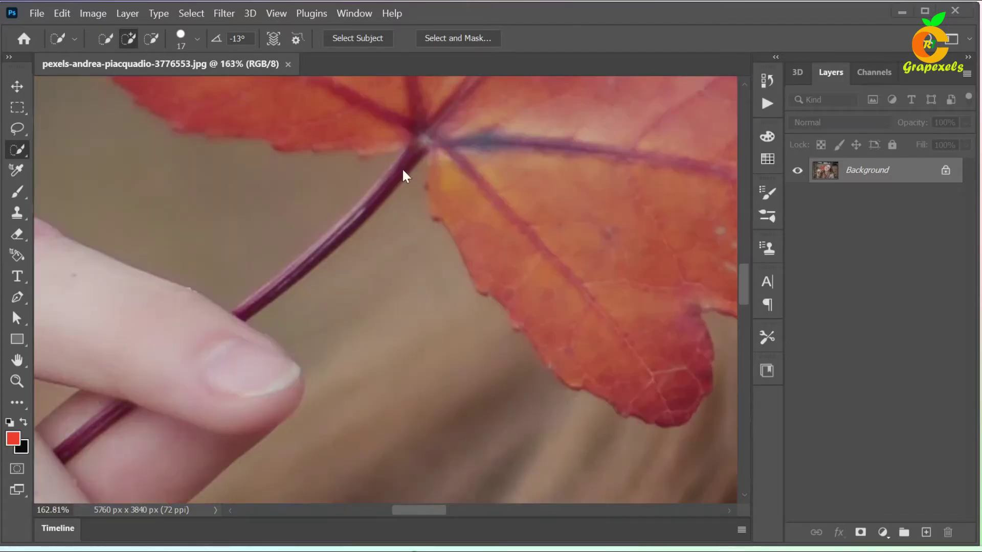
Step: Add the stem down through the fingers, subtracting overspill, until the whole leaf is selected
click(399, 178)
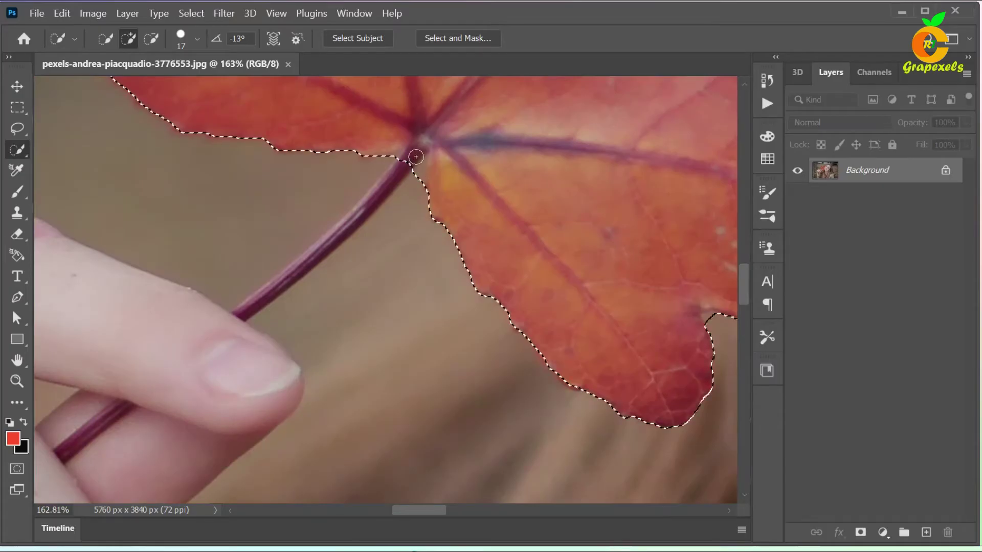
drag(395, 179, 310, 255)
mouse_move(236, 312)
mouse_down()
mouse_move(389, 180)
mouse_move(368, 237)
mouse_up()
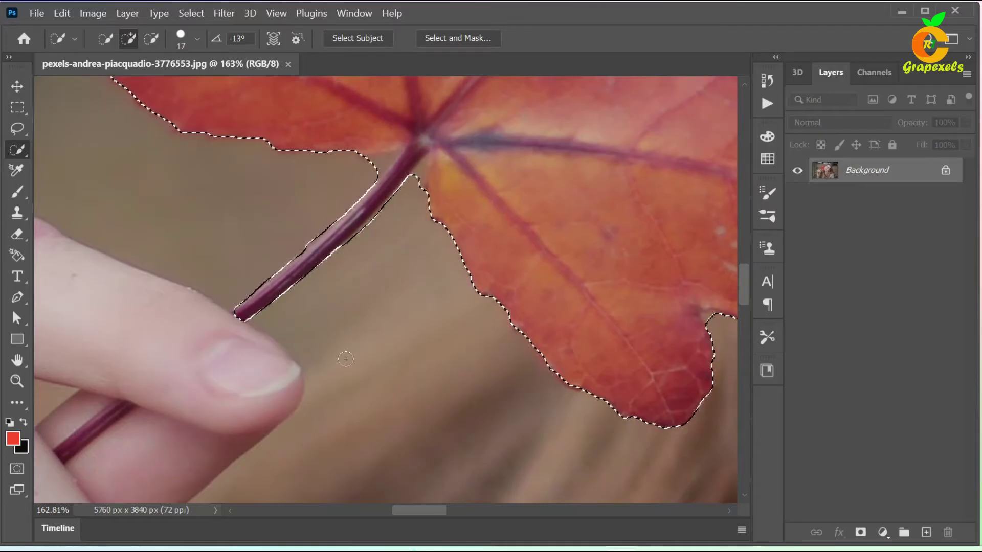
drag(368, 274, 379, 169)
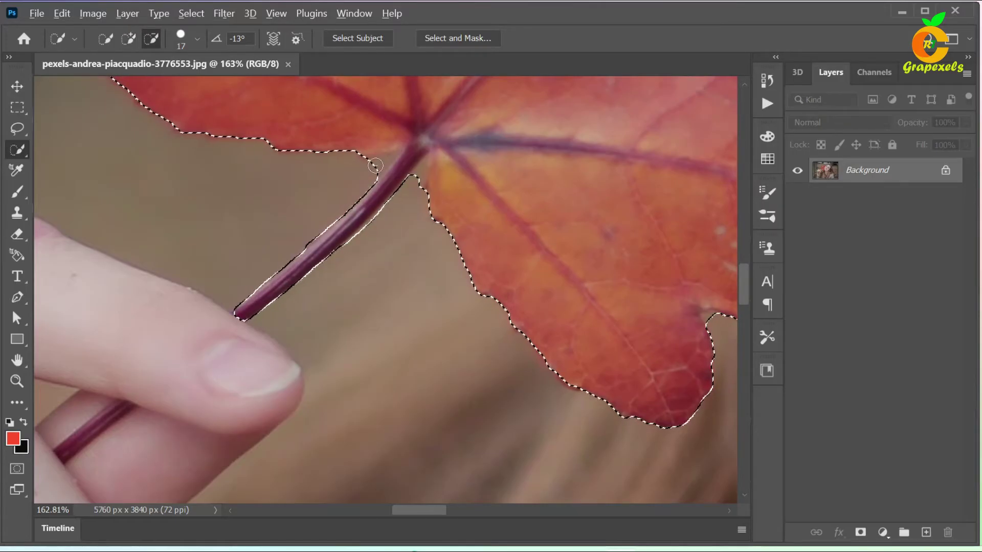
drag(397, 354, 544, 202)
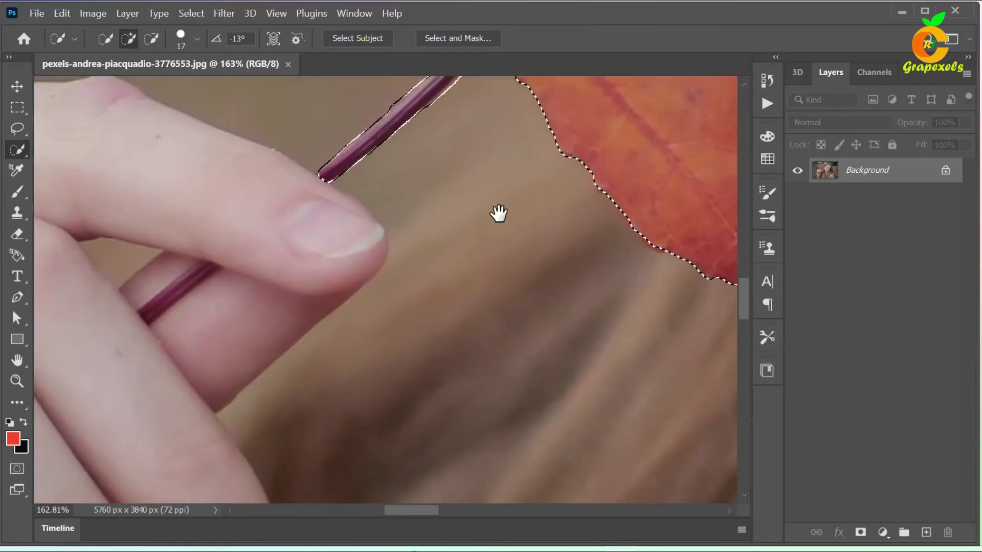
drag(265, 250, 220, 288)
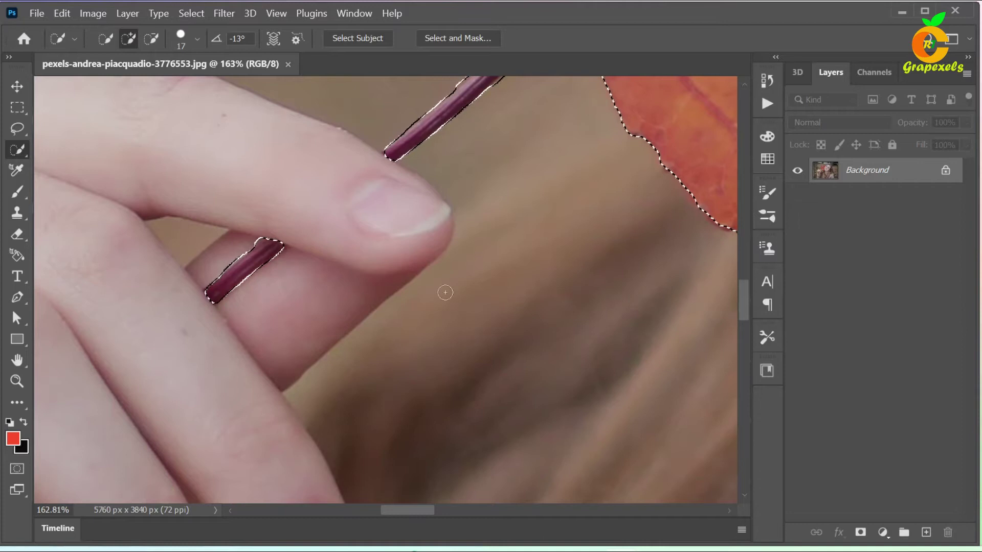
scroll(495, 296, down, 3)
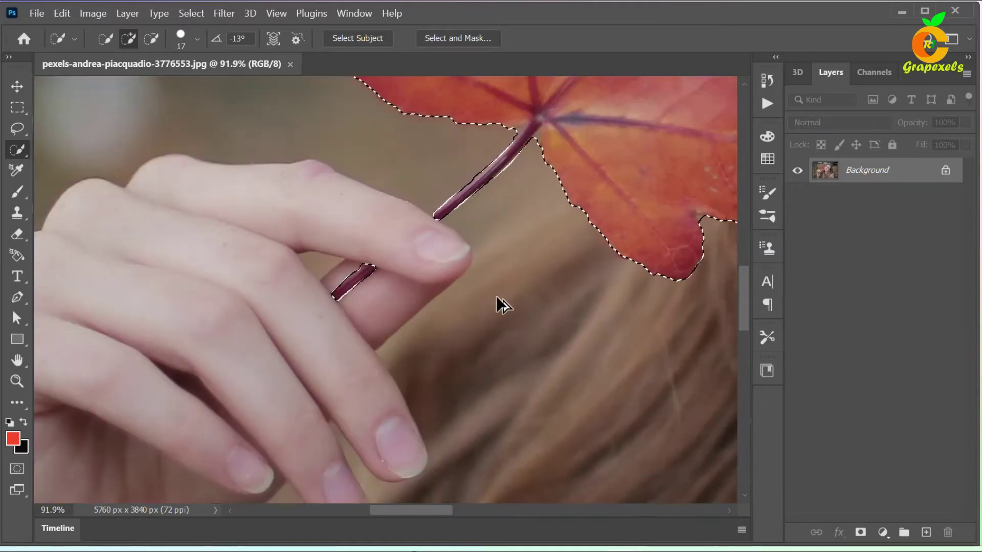
scroll(496, 296, down, 2)
mouse_move(613, 203)
mouse_down()
mouse_move(489, 344)
mouse_move(441, 377)
mouse_up()
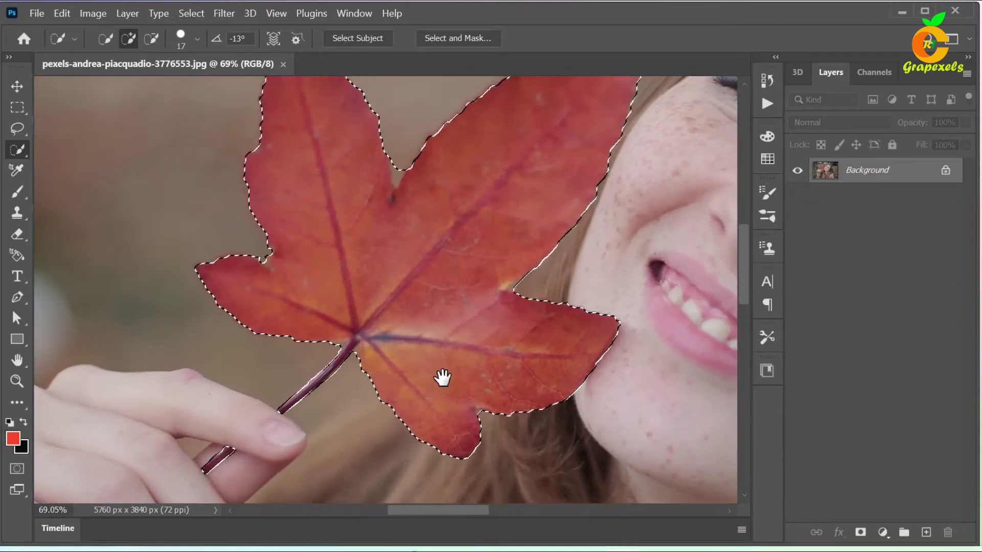
scroll(464, 309, down, 2)
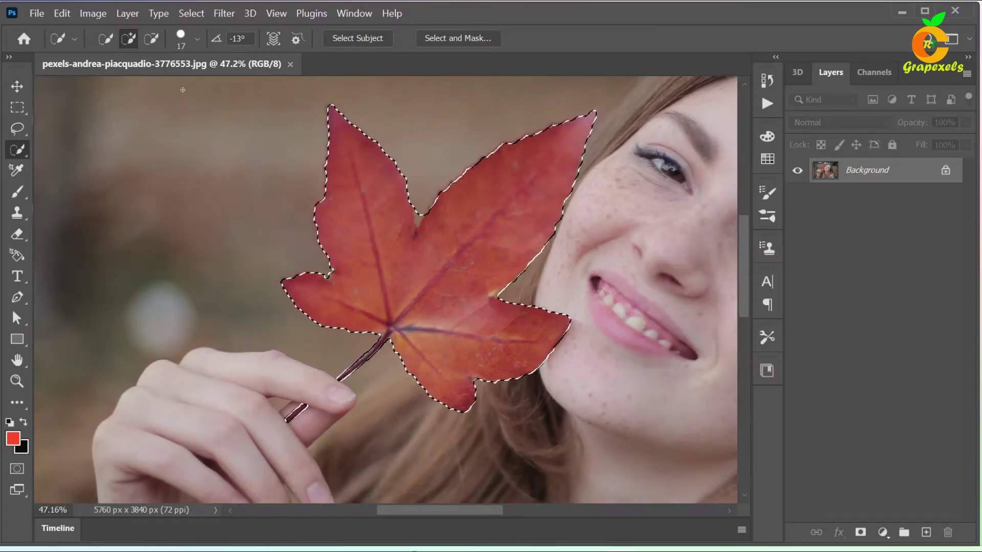
Step: Copy the selected leaf onto Layer 1 and duplicate it as Layer 1 copy
click(133, 17)
mouse_move(170, 23)
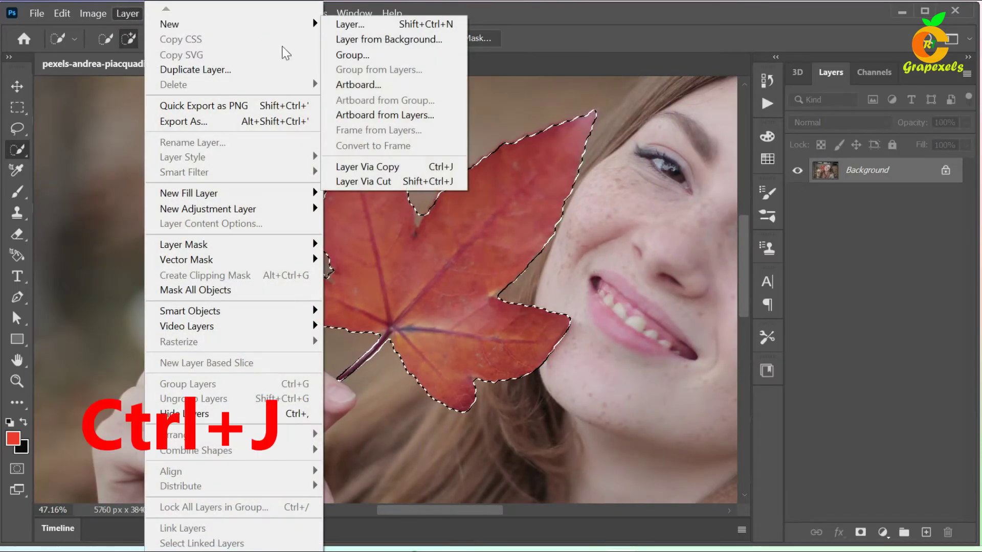
click(401, 169)
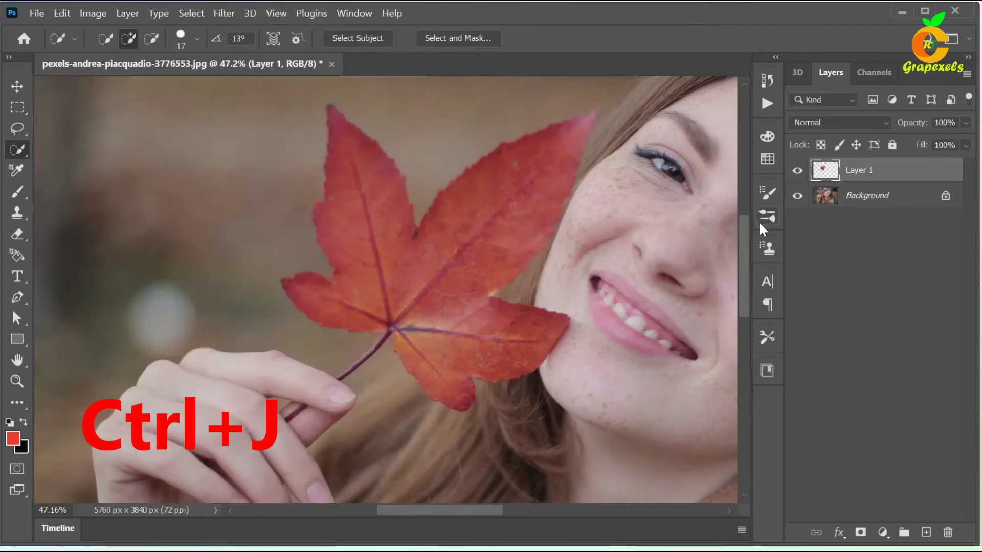
drag(910, 177, 923, 533)
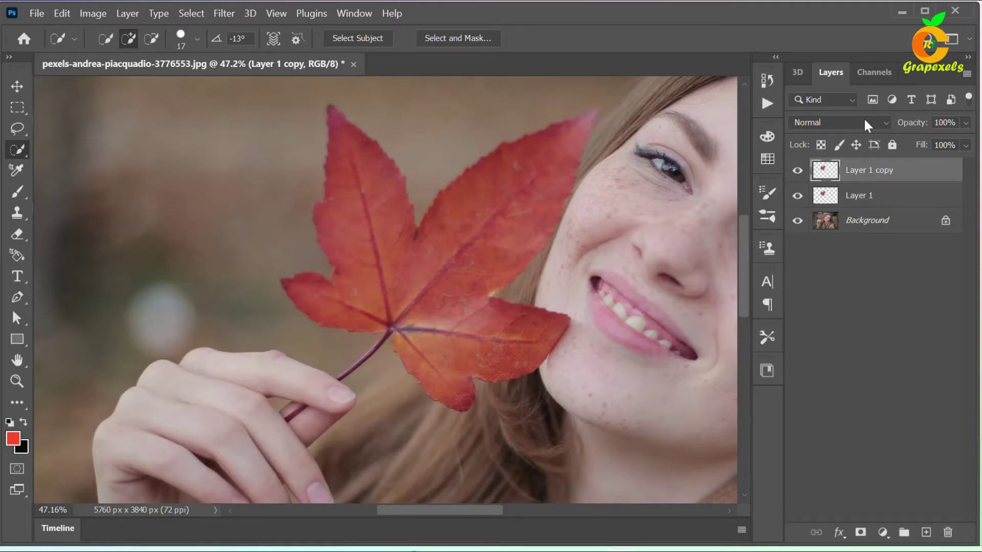
Step: Set Layer 1 copy to Screen blending and convert it to a Smart Object
click(847, 124)
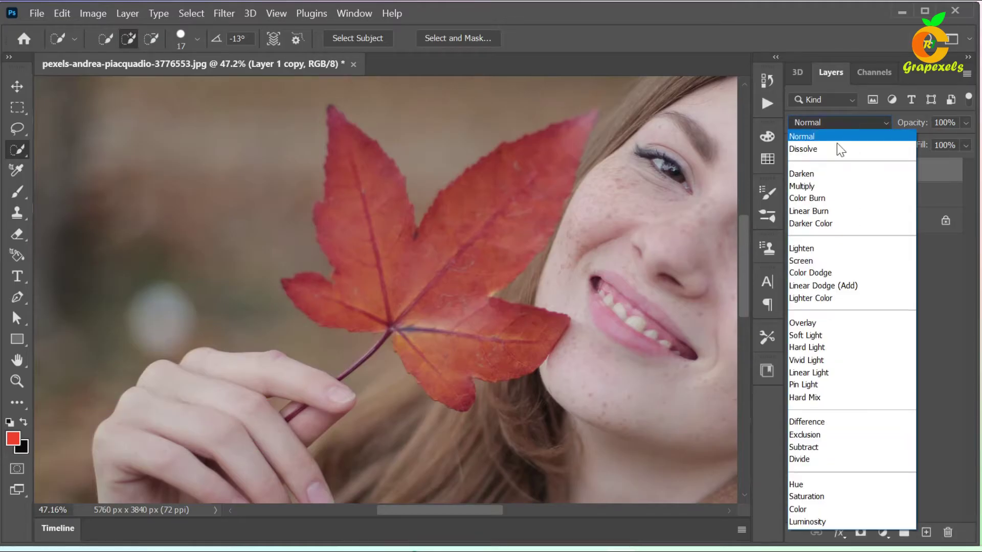
click(806, 258)
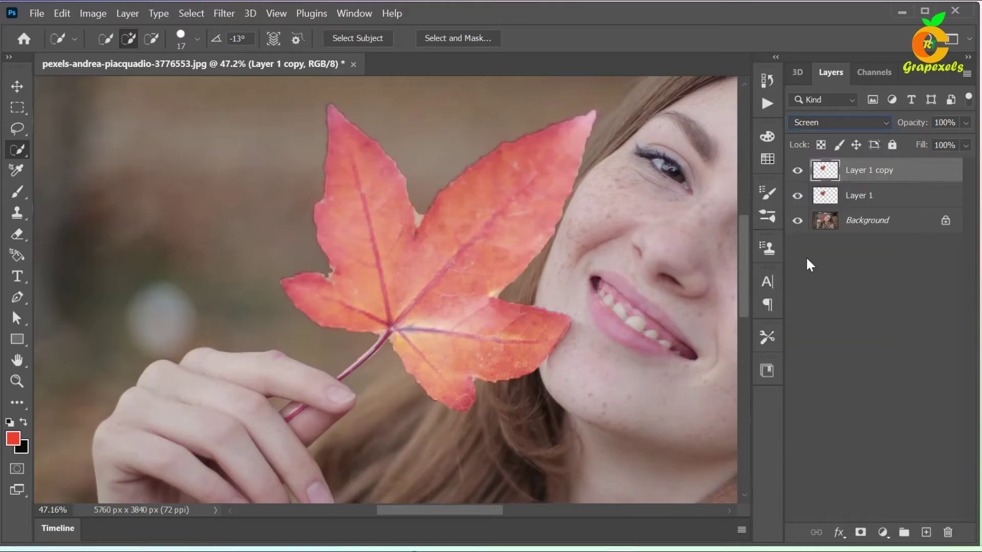
right_click(880, 176)
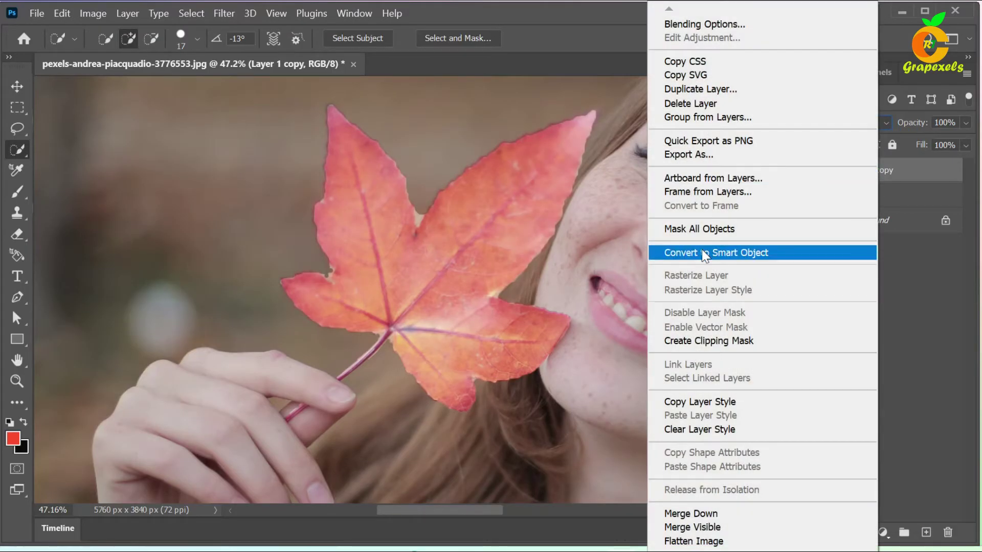
click(727, 256)
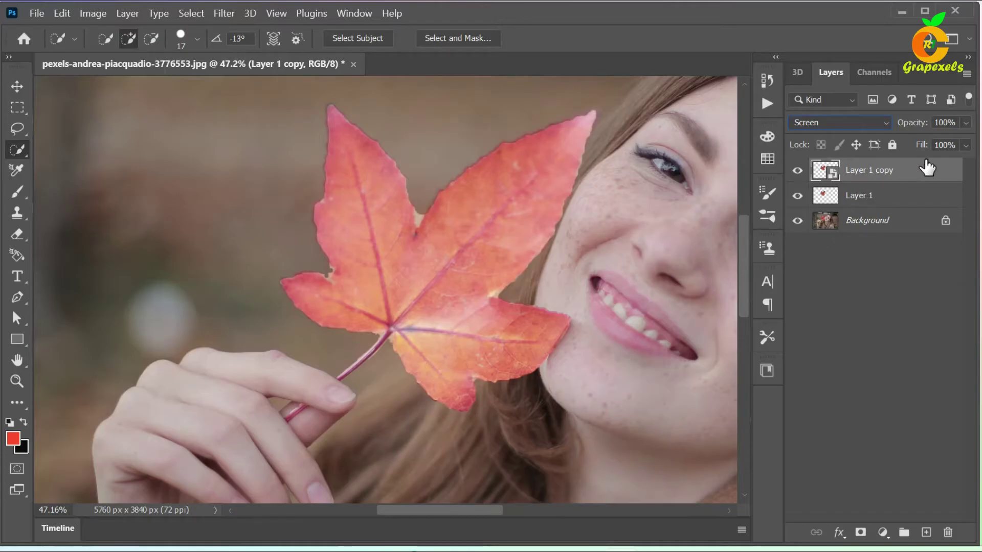
click(892, 229)
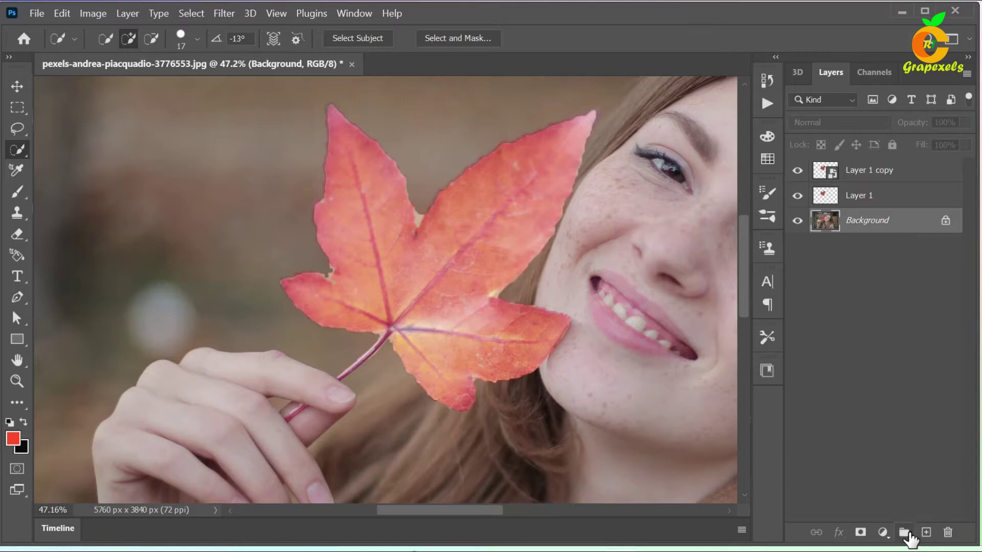
Step: Add a Brightness/Contrast adjustment above Background with brightness -112 and contrast 77
click(883, 532)
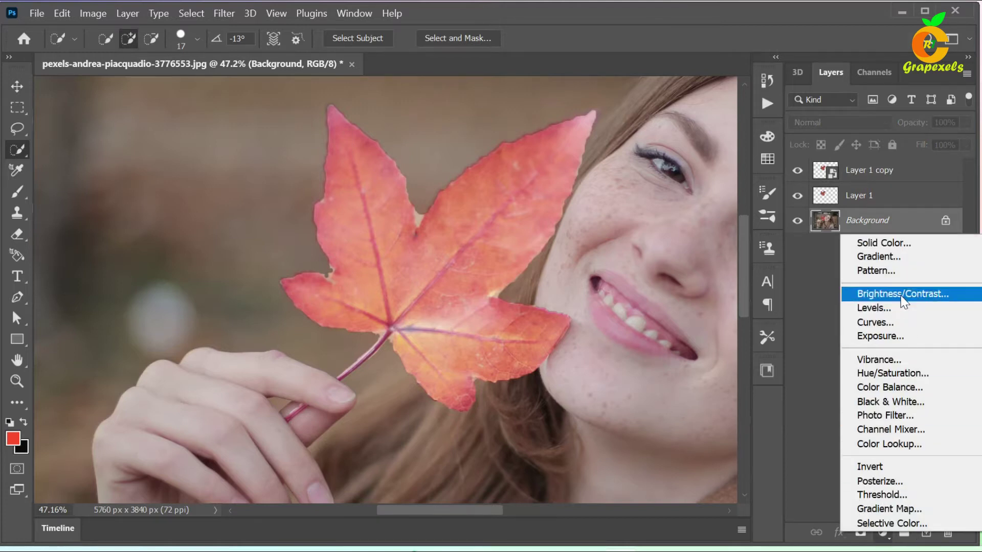
click(900, 295)
drag(873, 167, 827, 167)
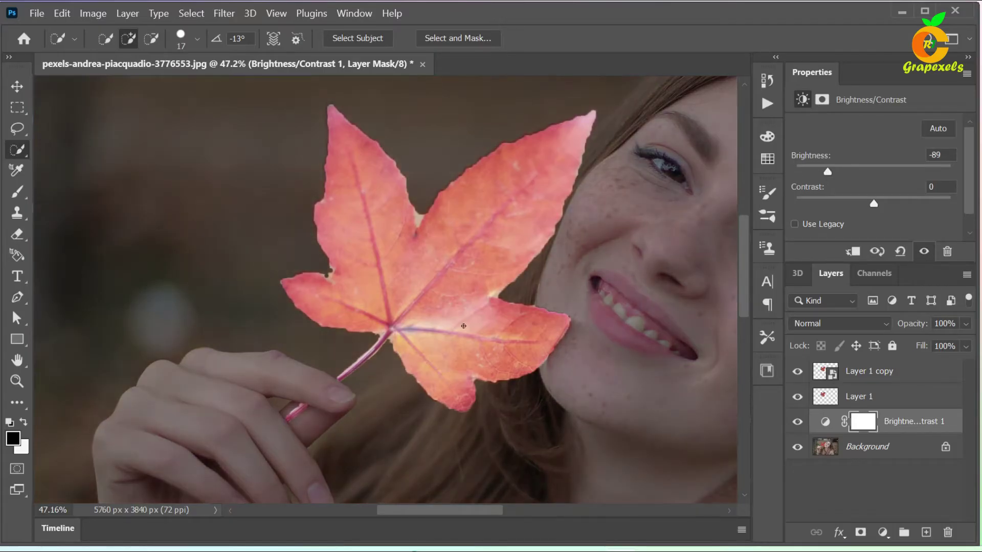
scroll(456, 335, down, 2)
scroll(456, 335, down, 2)
scroll(460, 348, down, 1)
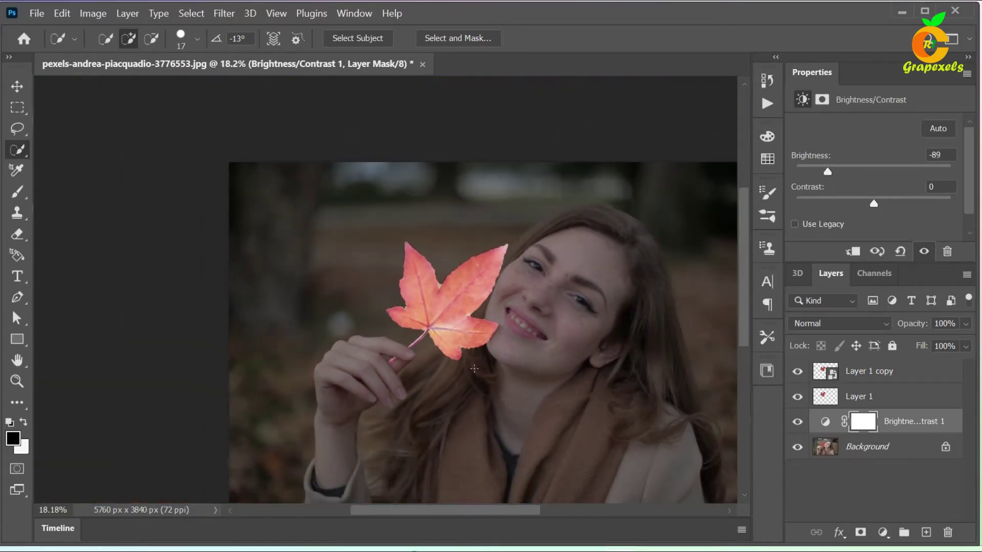
drag(568, 384, 452, 323)
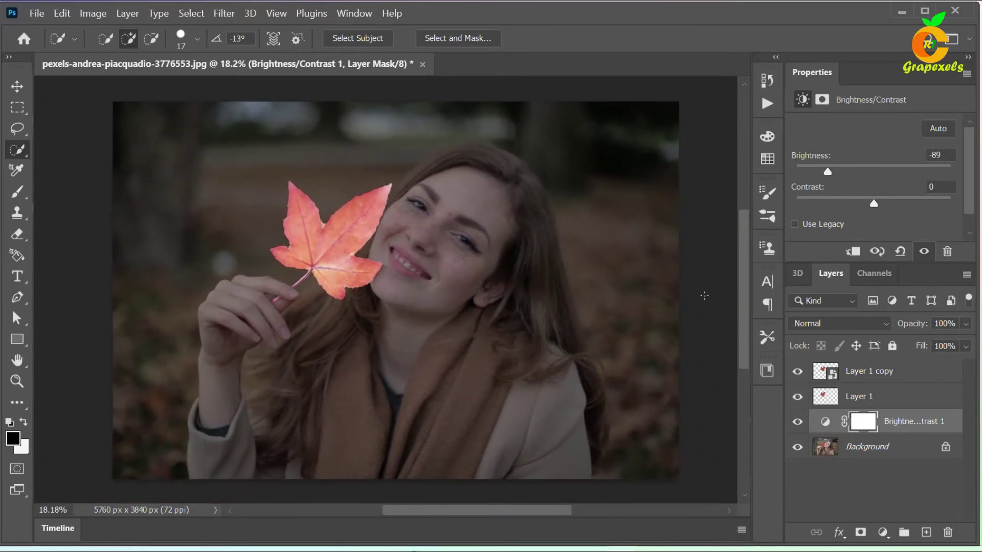
drag(873, 204, 896, 203)
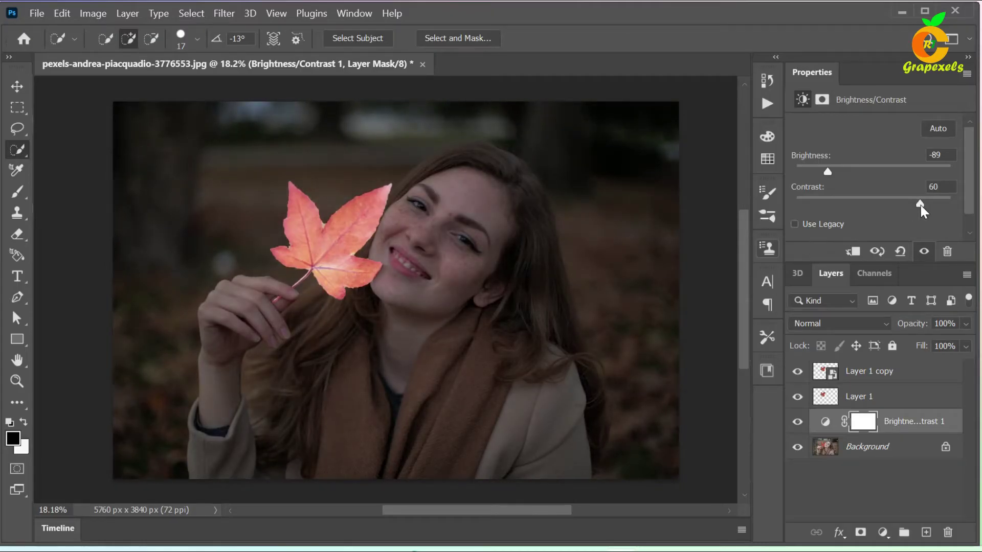
drag(824, 178, 815, 174)
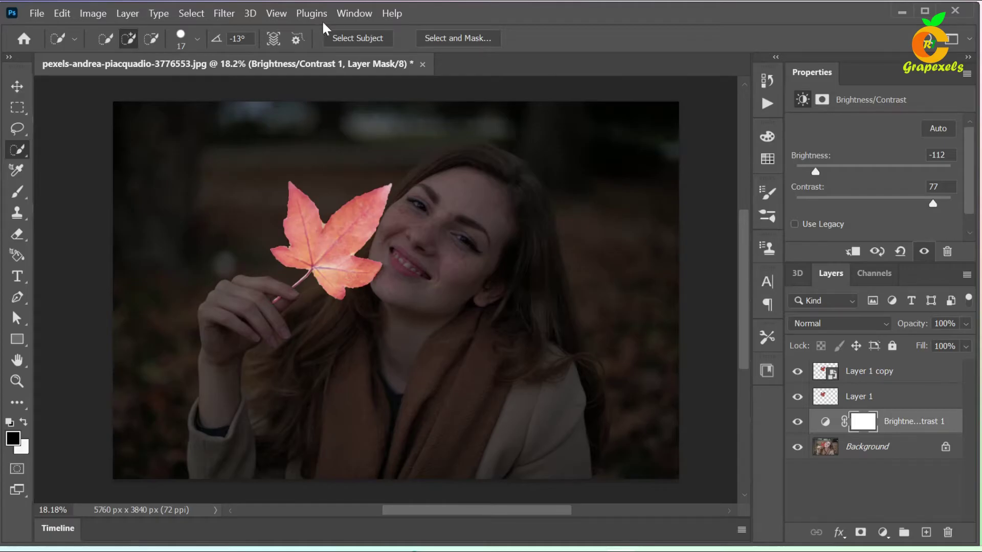
click(352, 11)
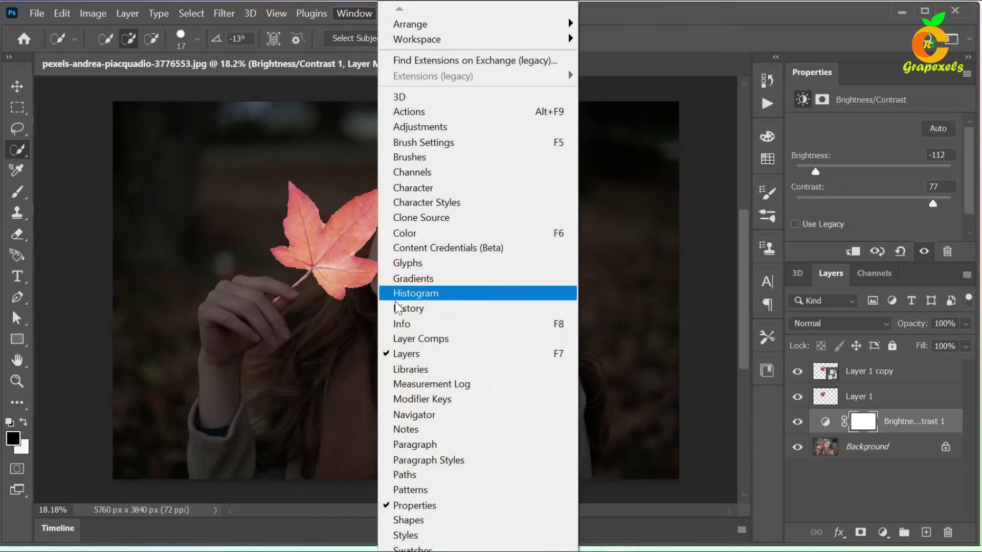
Step: Apply a Gaussian Blur smart filter to Layer 1 copy
click(403, 505)
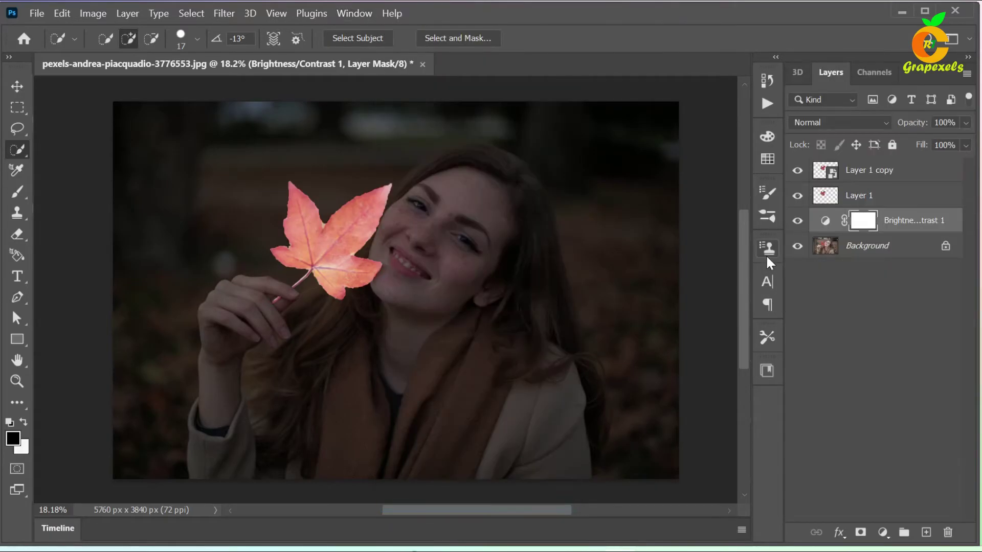
click(892, 177)
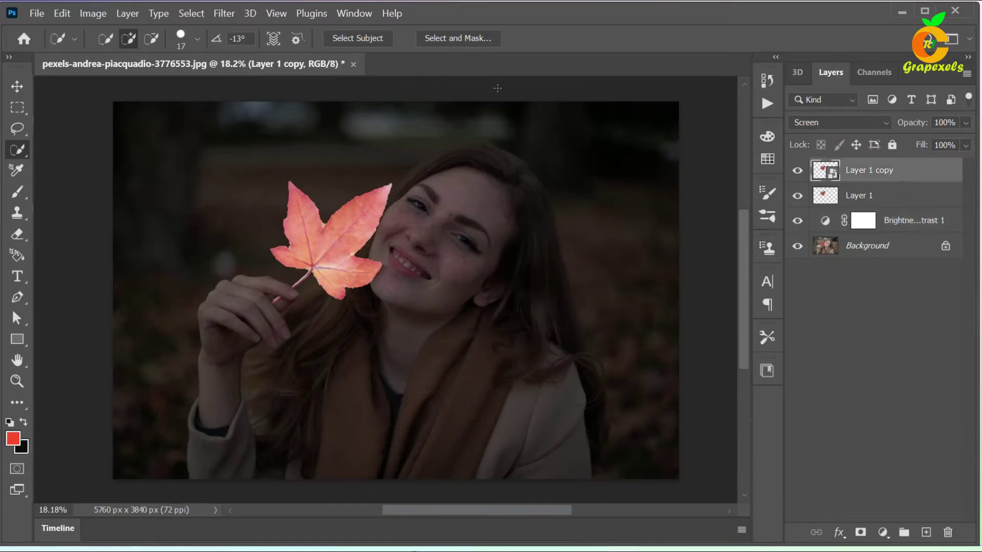
click(221, 16)
mouse_move(232, 204)
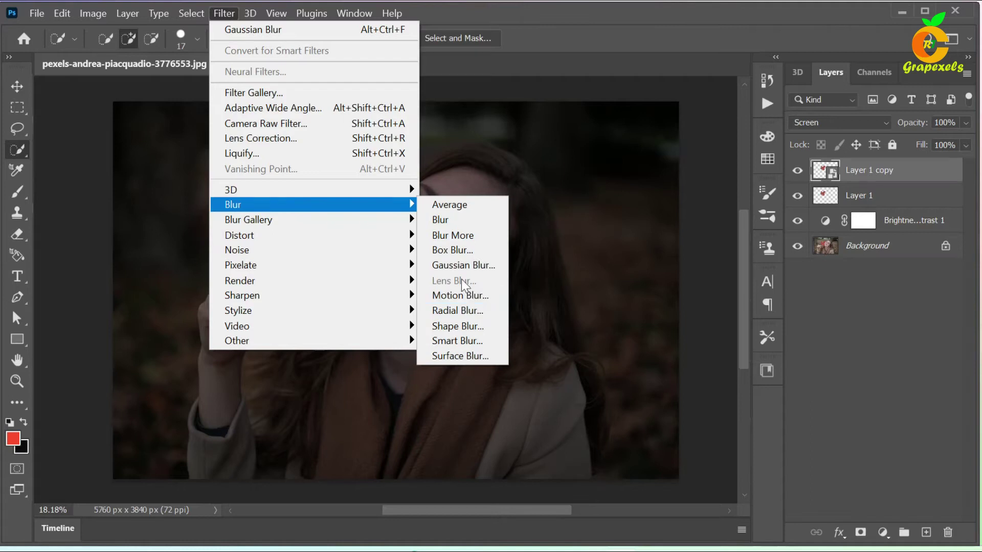
click(460, 265)
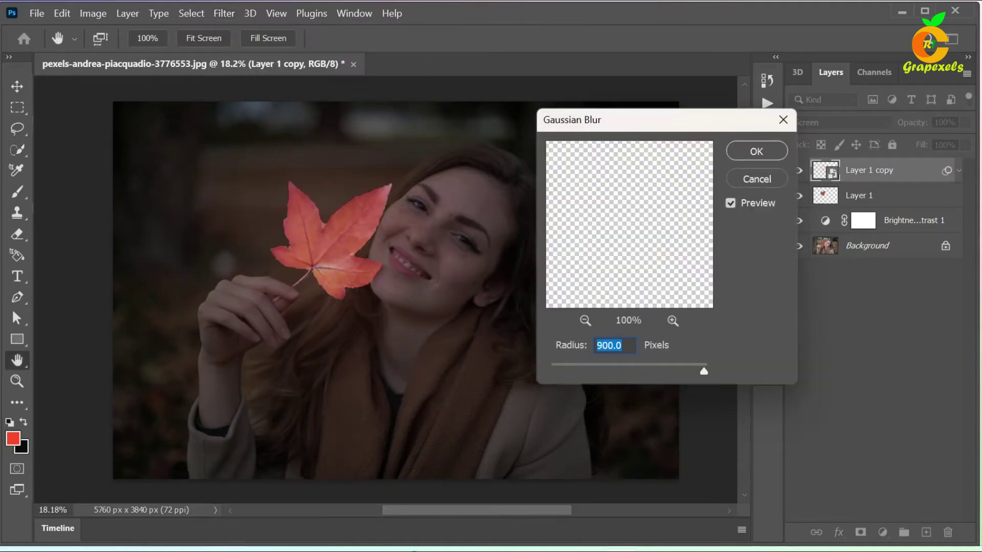
click(744, 150)
Step: Duplicate the blurred layer and change the copy's Gaussian Blur radius to 15 px
drag(925, 183, 926, 537)
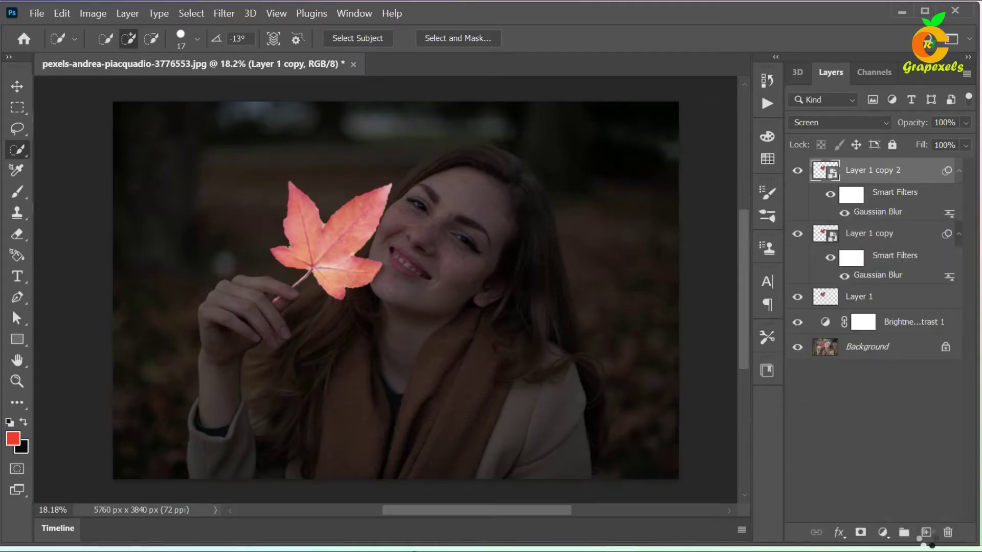
double_click(875, 214)
text(15)
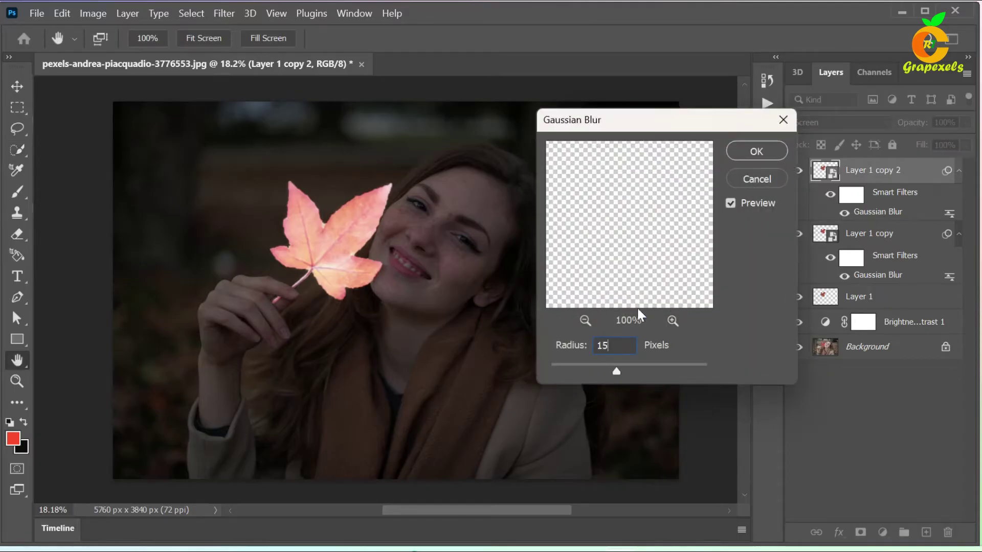
click(752, 152)
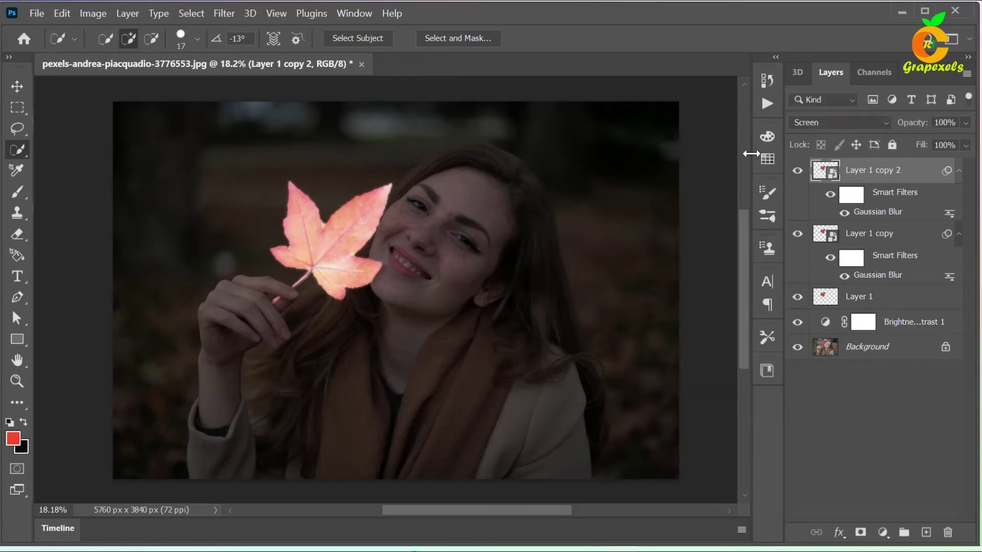
Step: Add Layer 1 copy 3 blurred at 150 px and copy 4 blurred at 300 px
drag(912, 182, 926, 533)
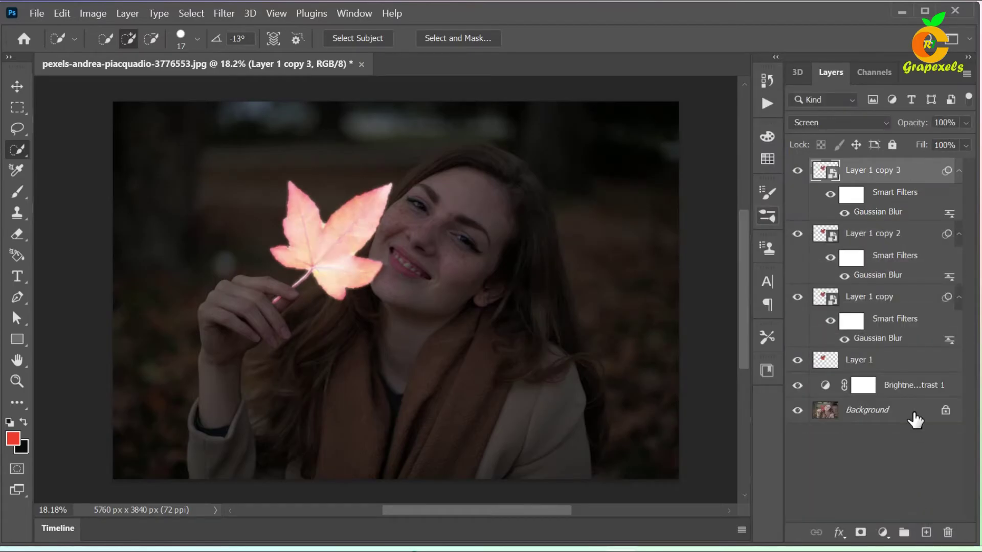
double_click(874, 212)
text(150)
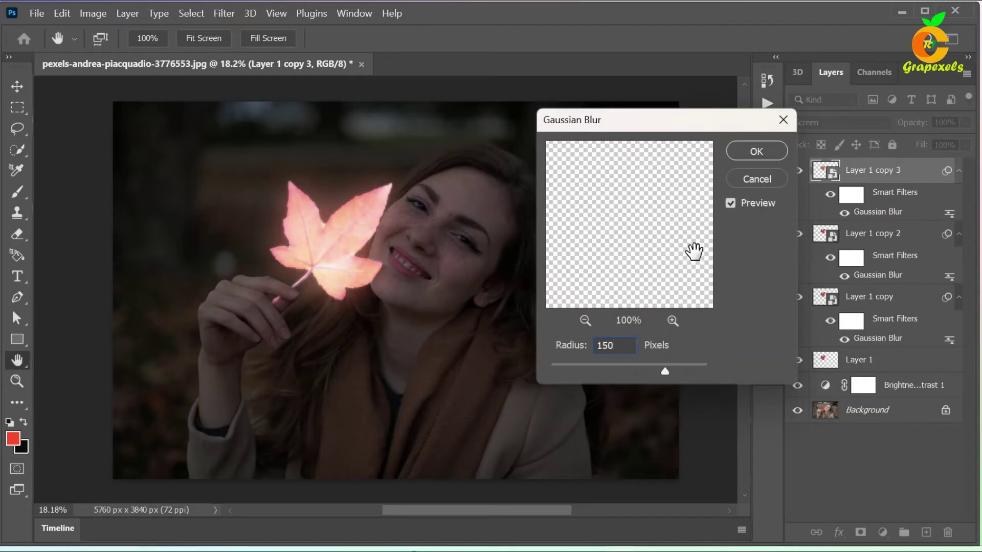
click(747, 152)
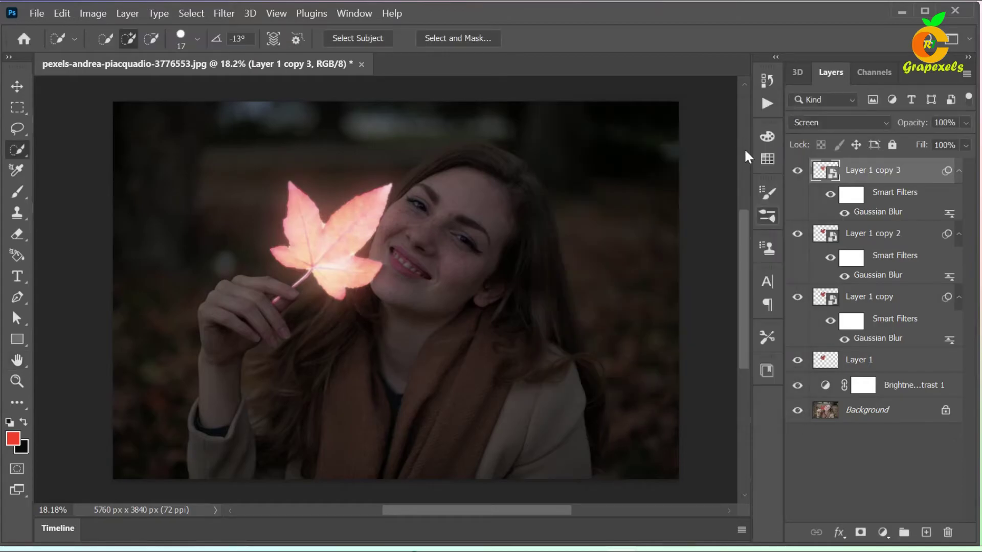
drag(917, 176, 925, 532)
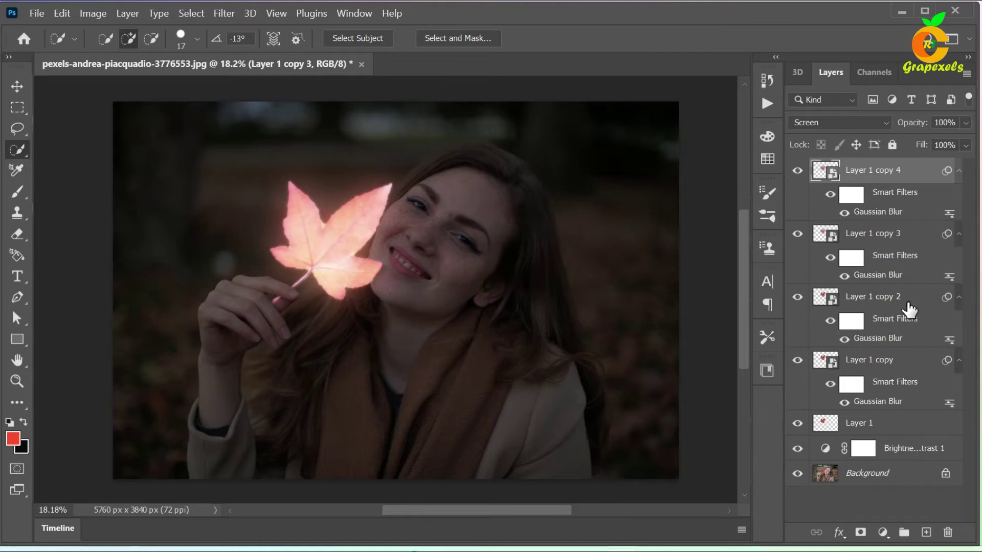
double_click(873, 214)
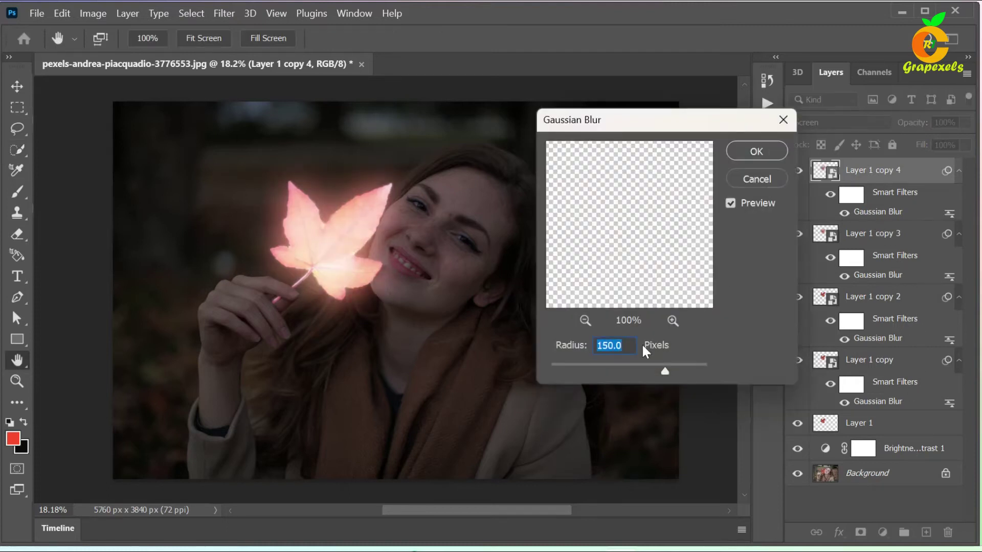
text(300)
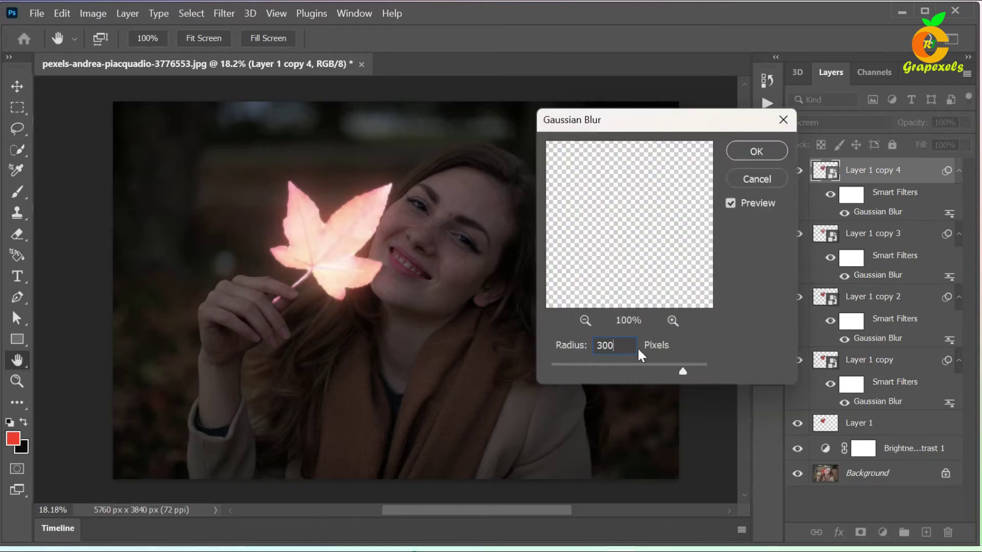
click(756, 152)
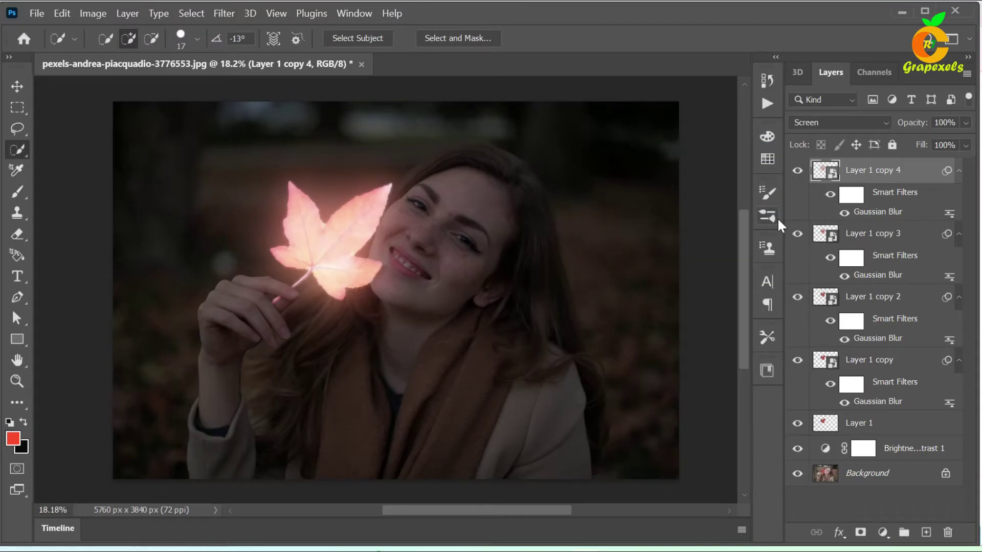
Step: Add Layer 1 copy 5 blurred at 600 px and copy 6 blurred at 900 px
drag(903, 193, 927, 531)
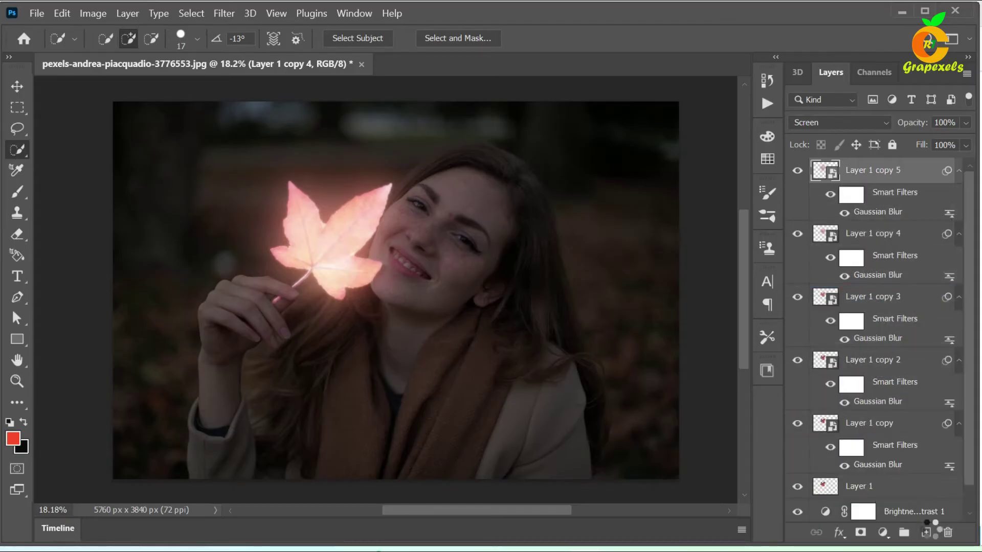
double_click(878, 212)
text(600)
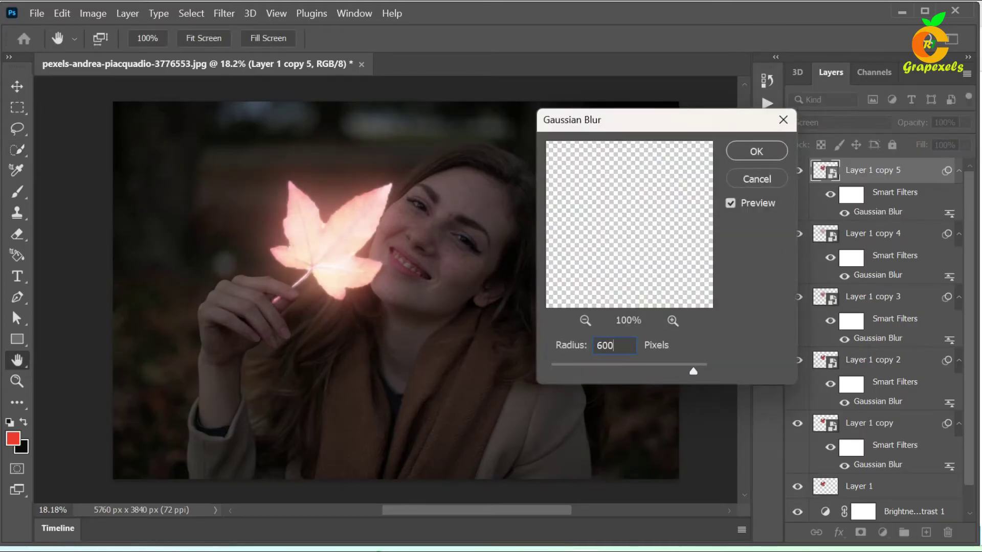
click(764, 155)
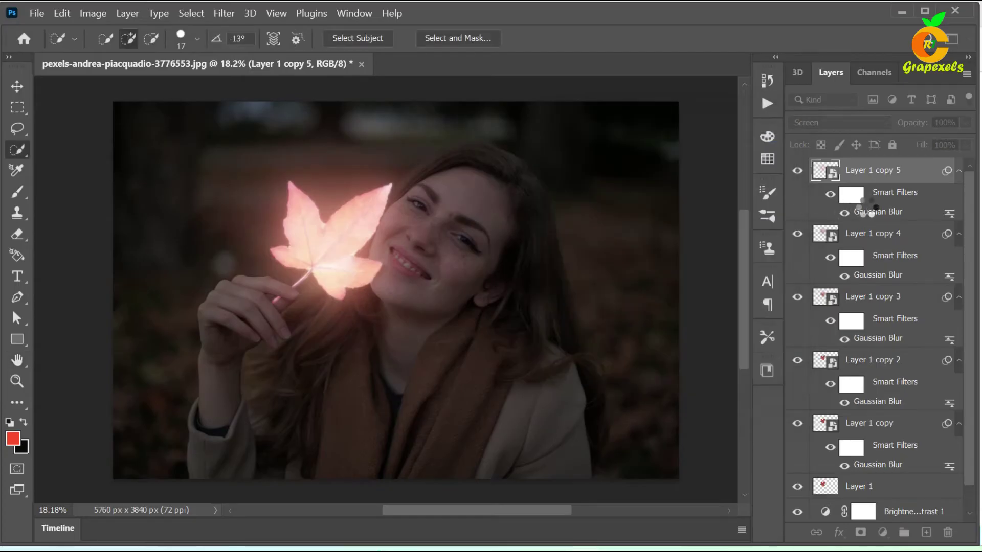
drag(885, 182, 926, 533)
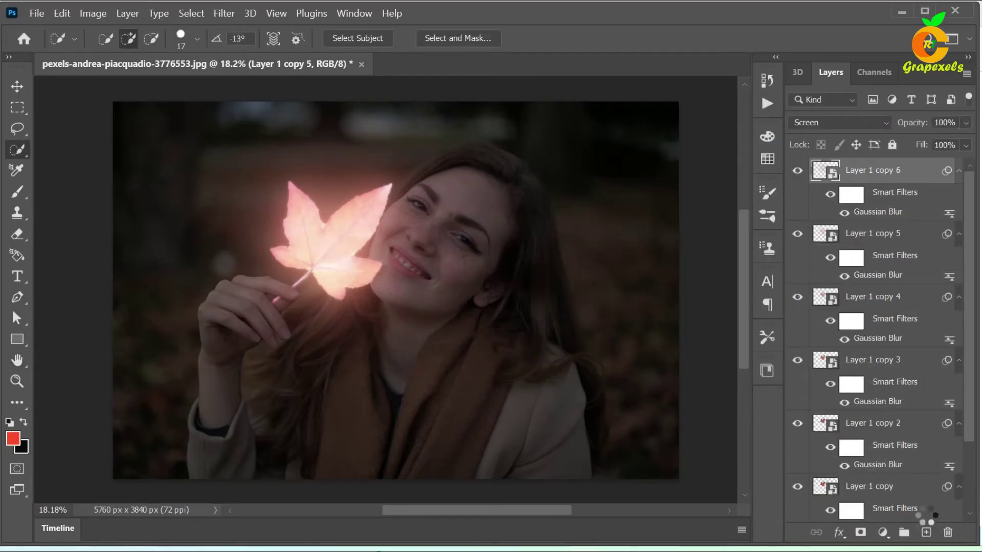
double_click(875, 214)
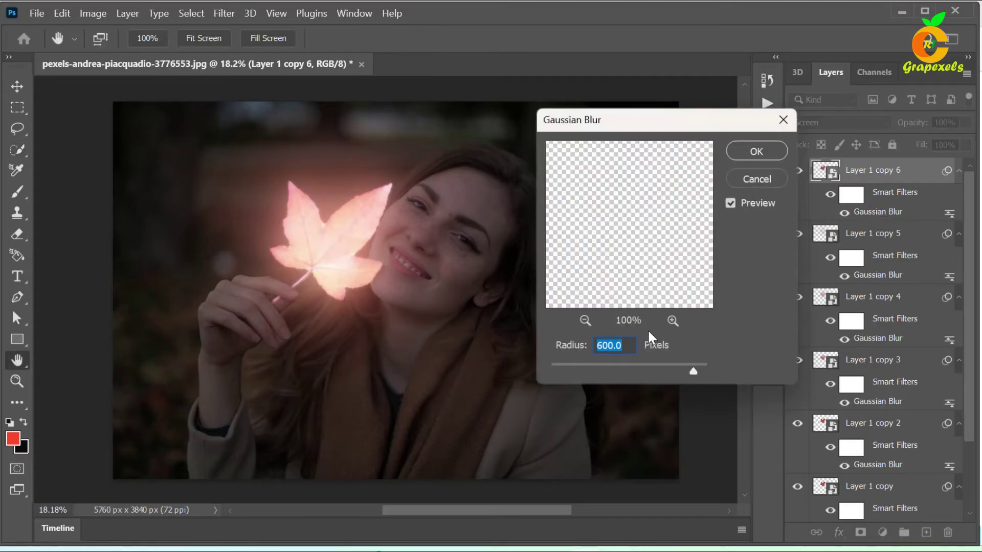
text(900)
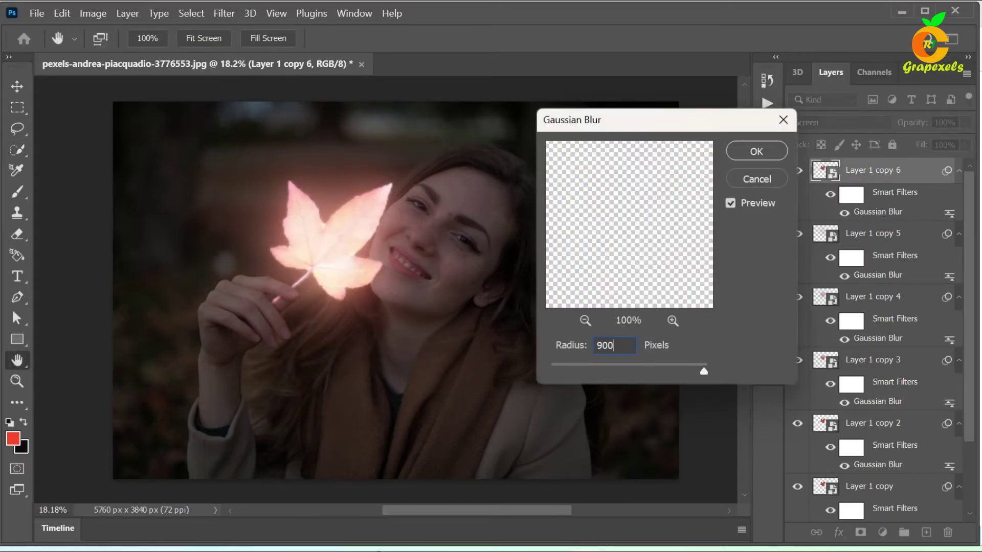
click(758, 150)
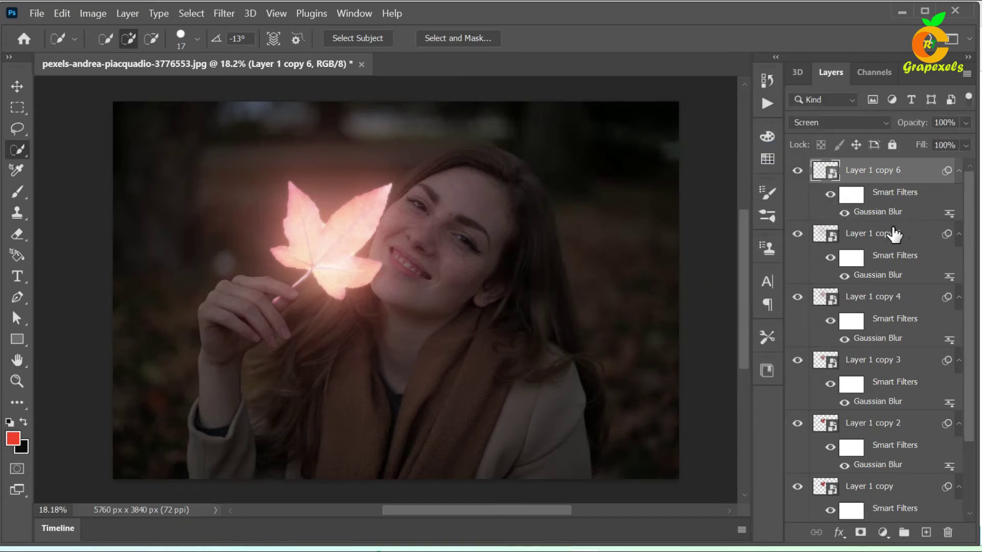
Step: Select Layer 1 and all six blurred copies and group them into Group 1
ctrl+click(871, 236)
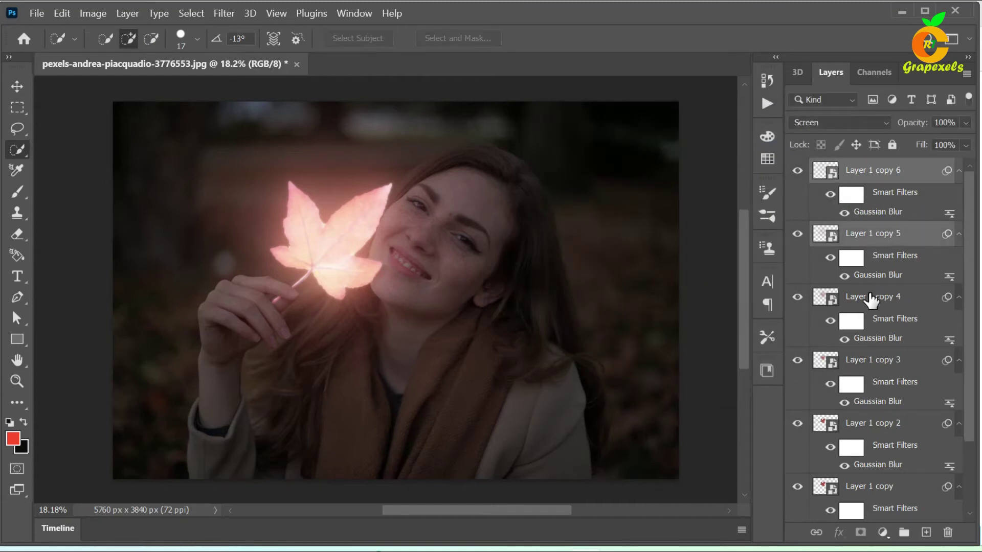
ctrl+click(873, 299)
ctrl+click(875, 365)
ctrl+click(883, 425)
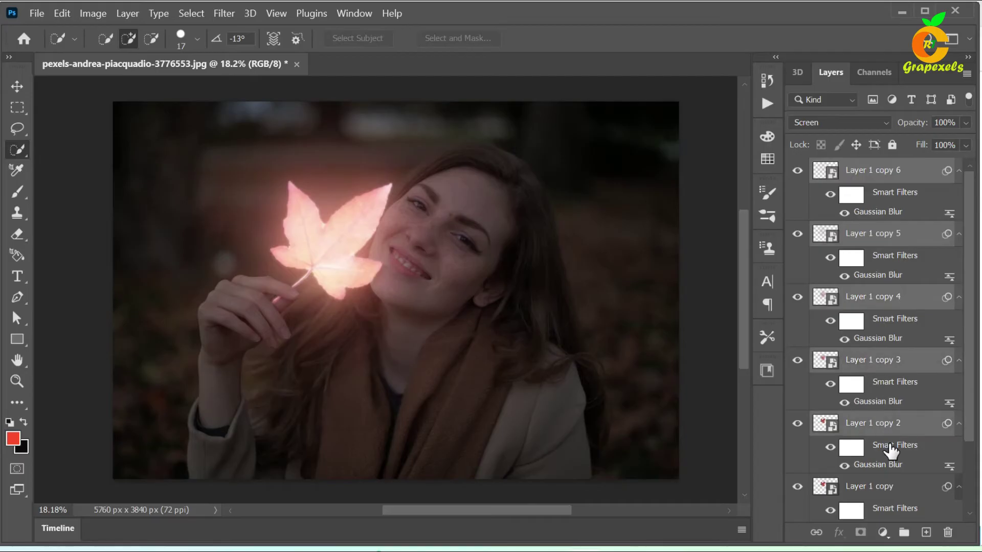
ctrl+click(878, 488)
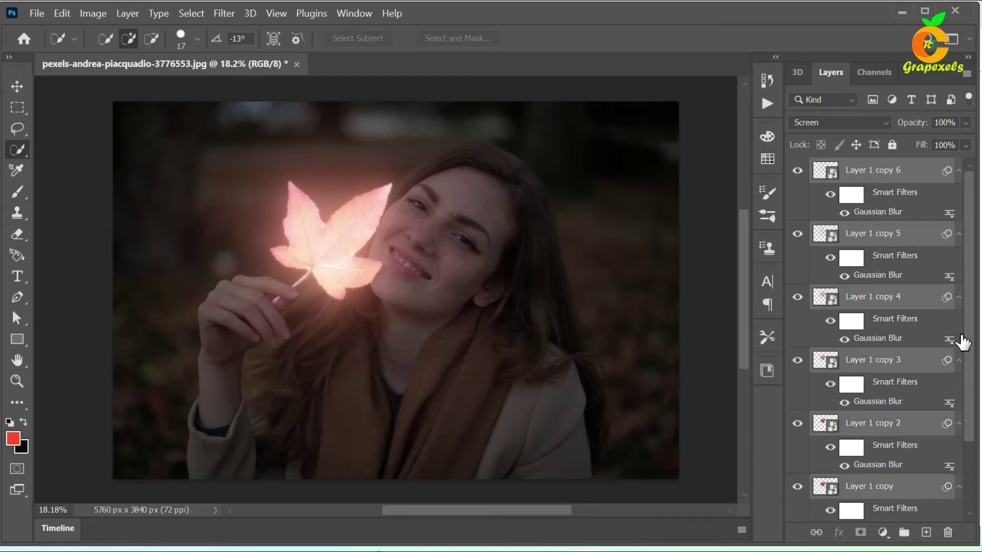
scroll(969, 332, down, 3)
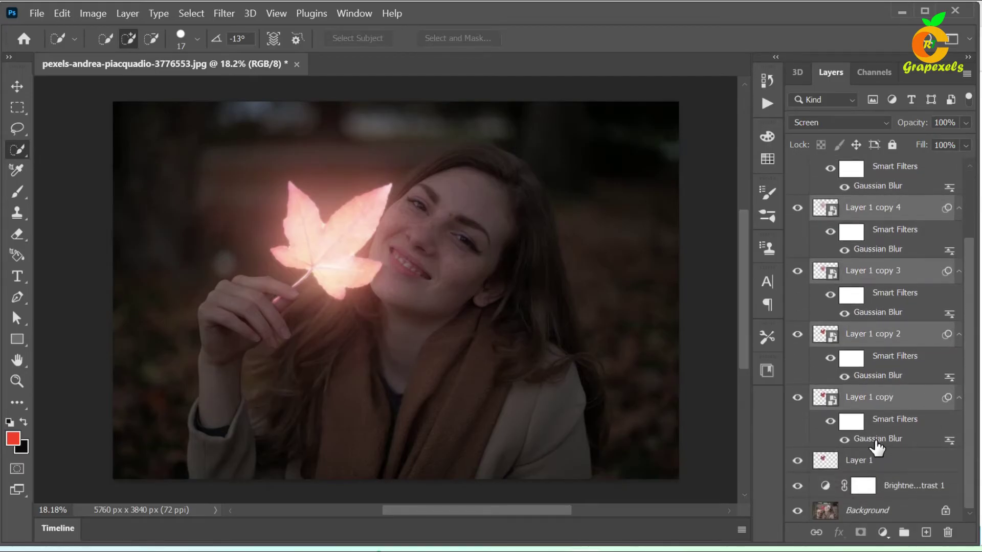
shift+click(859, 463)
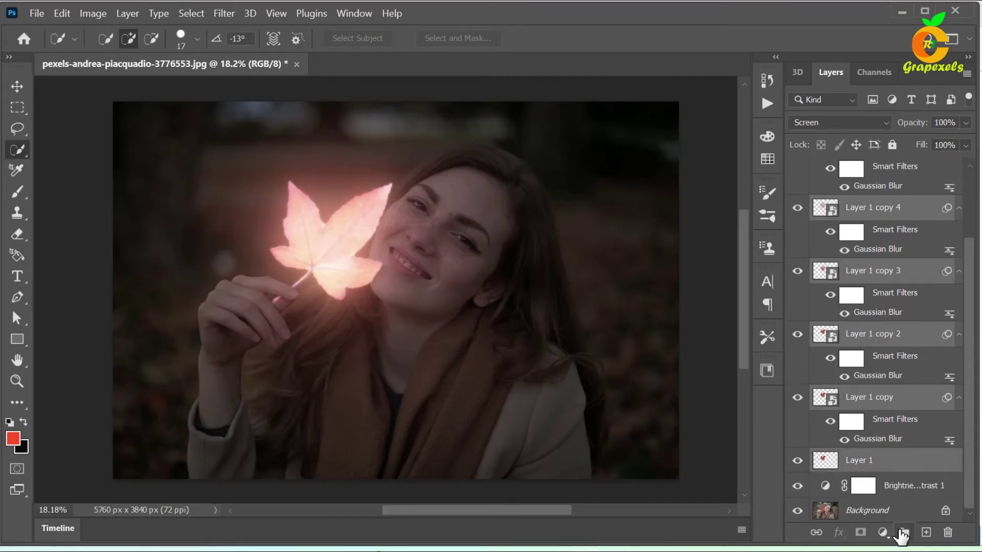
drag(904, 511, 903, 532)
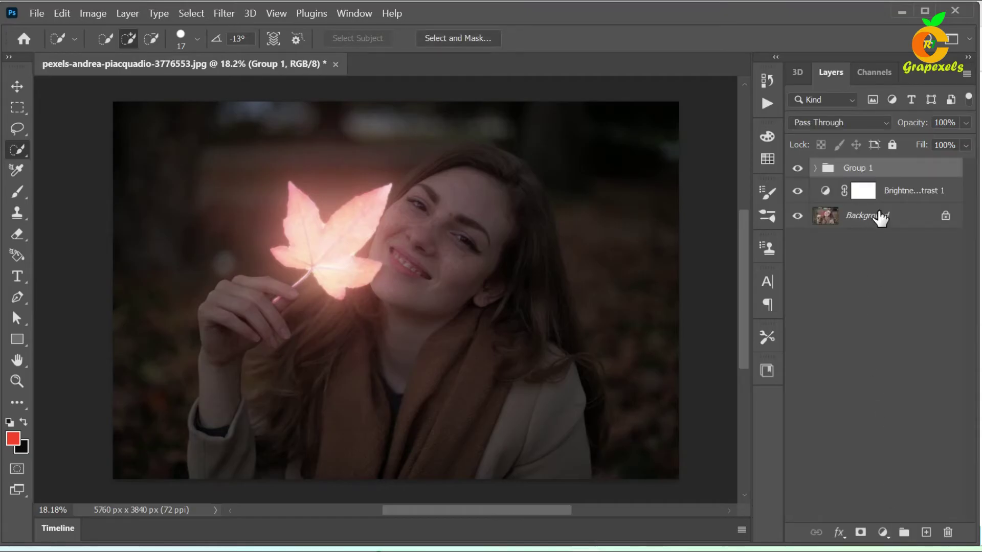
click(882, 220)
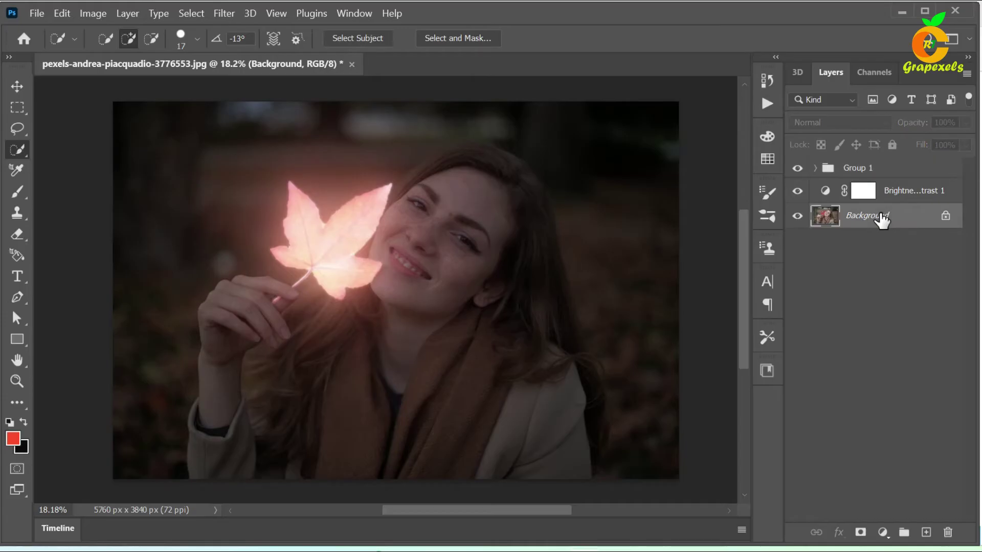
click(876, 170)
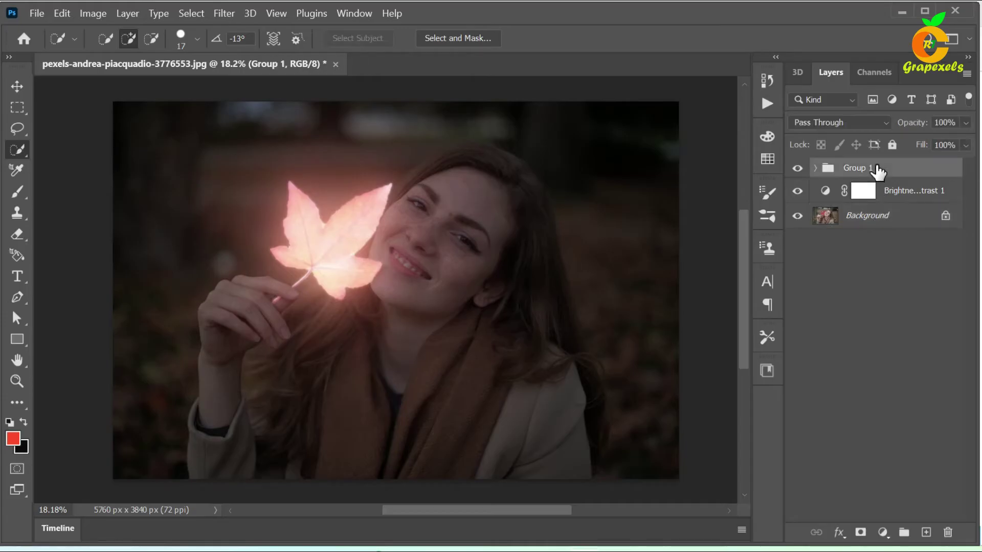
Step: Set Group 1 to Vivid Light blending and add an empty Layer 2 above Background
click(848, 128)
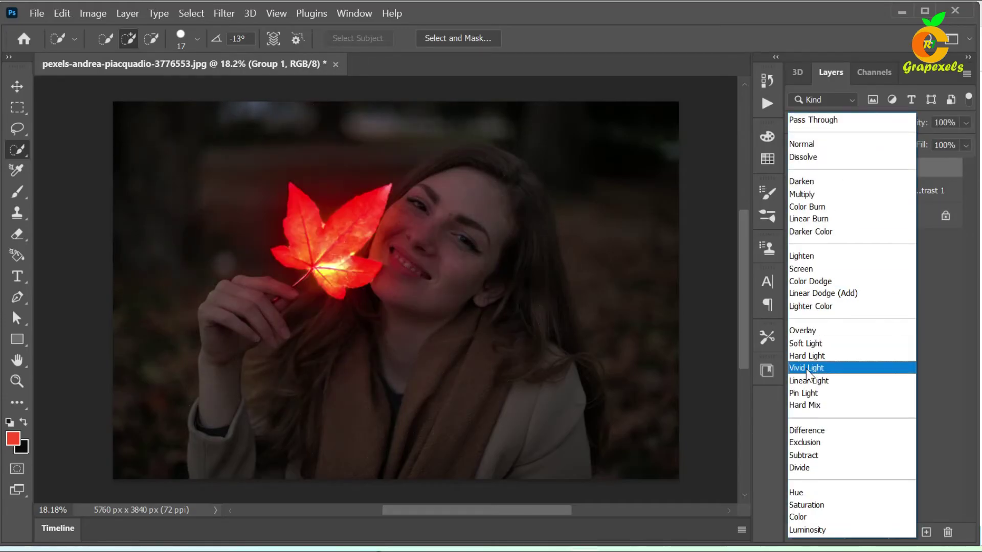
click(807, 369)
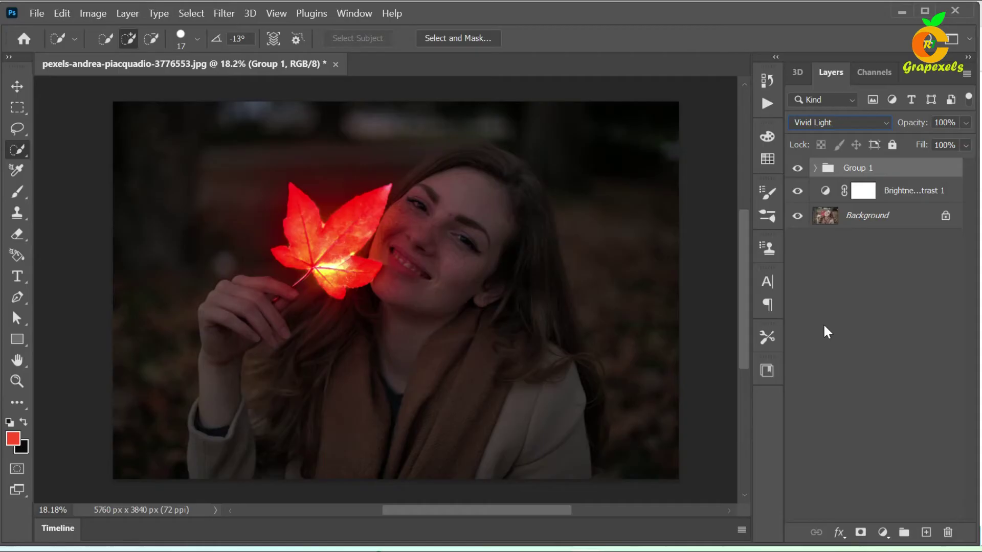
click(884, 218)
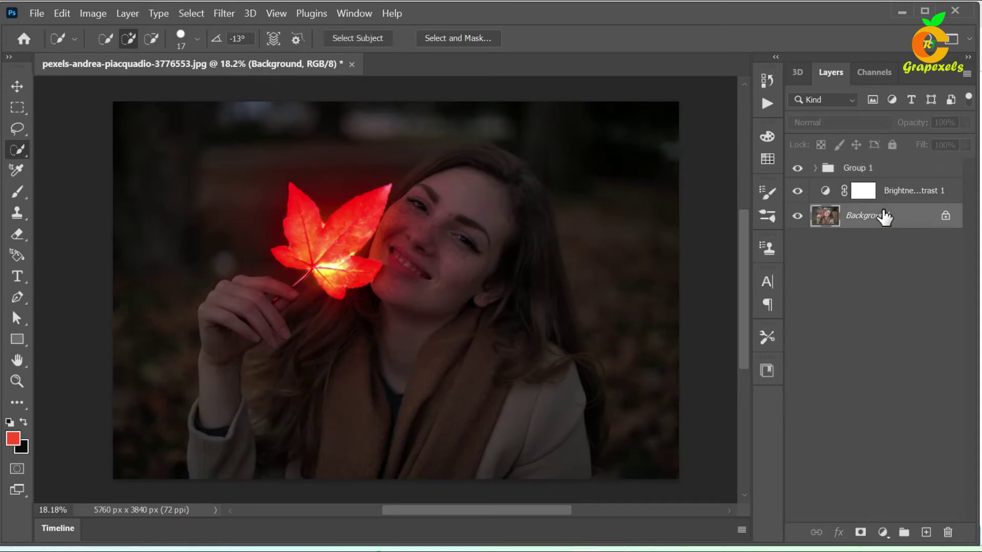
click(926, 533)
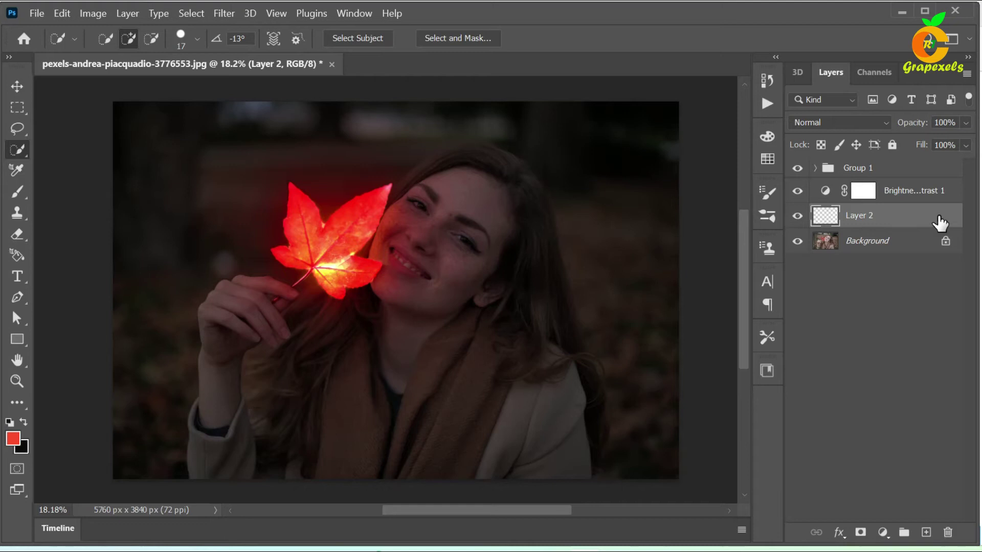
Step: Give Layer 2 Color Dodge blending at 81% opacity with Transparency Shapes Layer unchecked
click(837, 538)
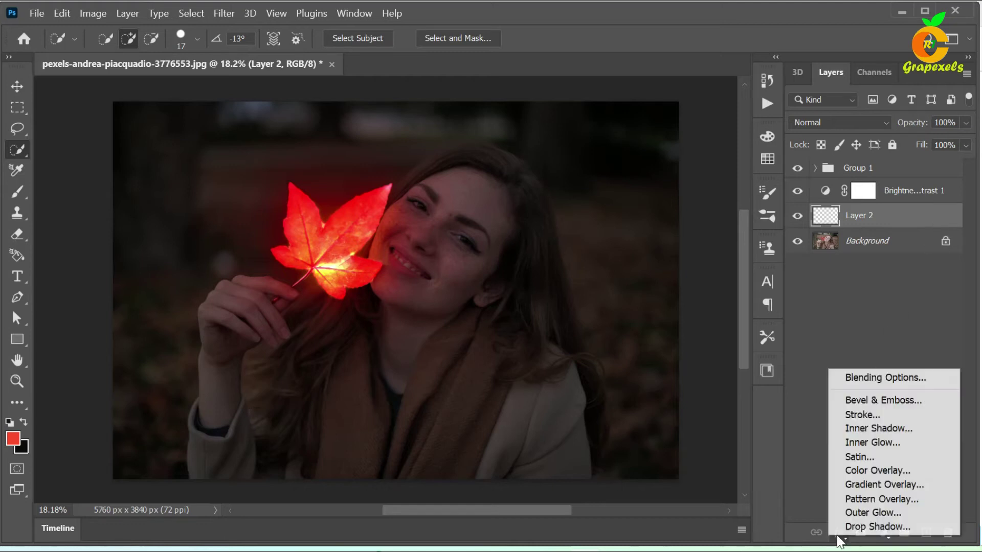
click(882, 376)
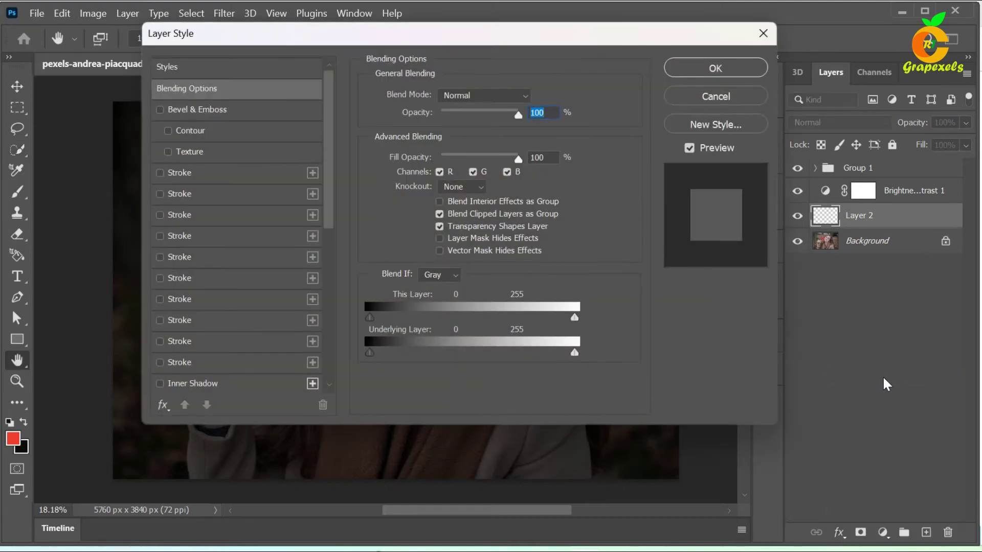
drag(466, 40, 564, 77)
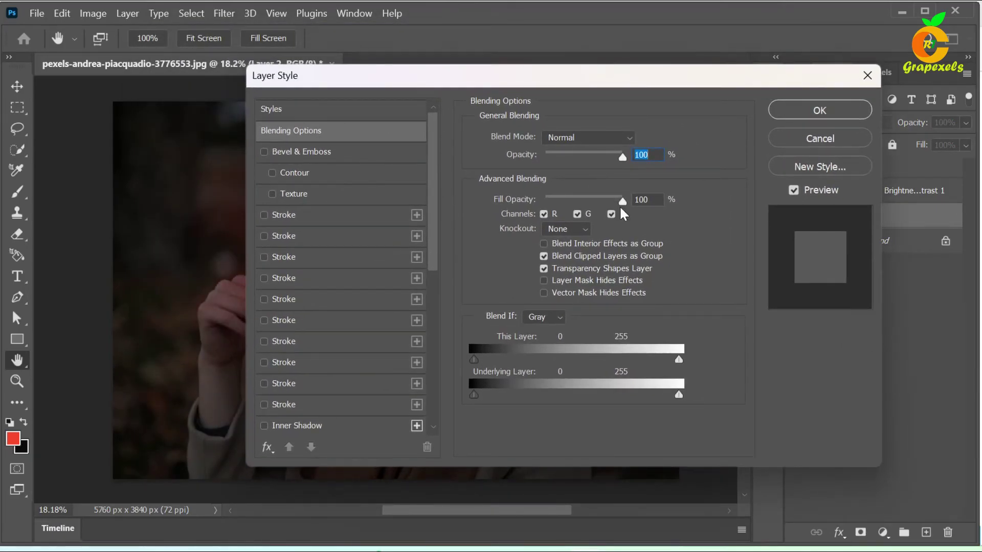
drag(624, 199, 619, 174)
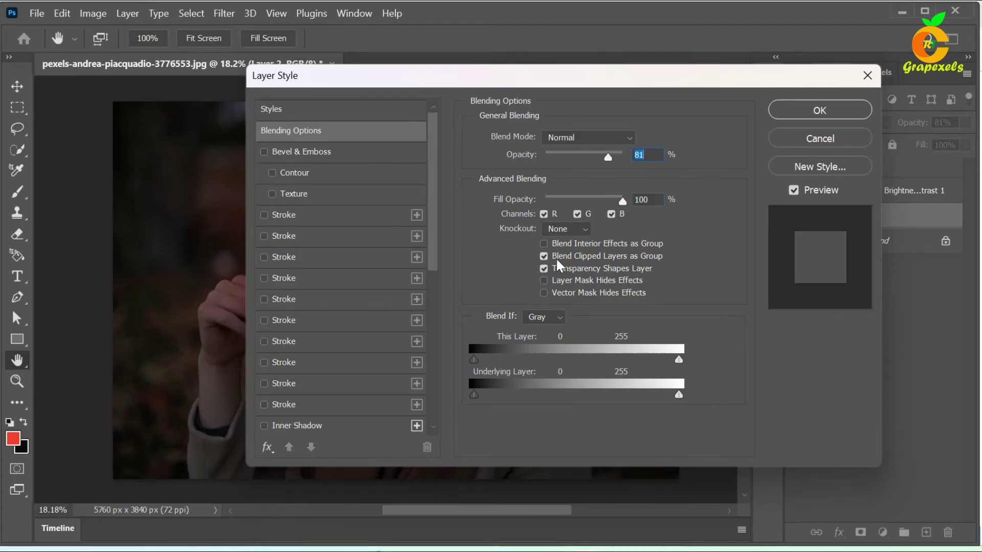
click(544, 269)
click(584, 134)
click(567, 280)
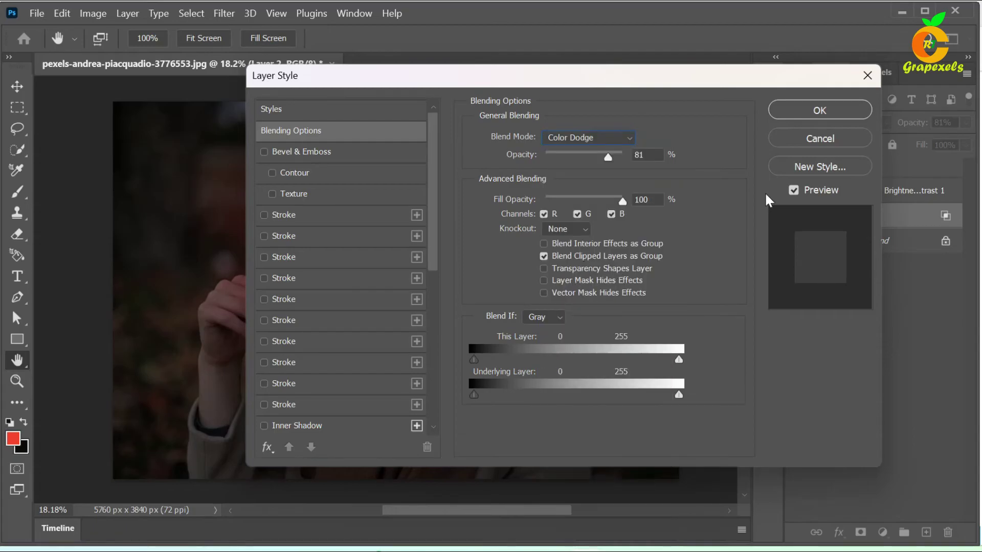
click(813, 110)
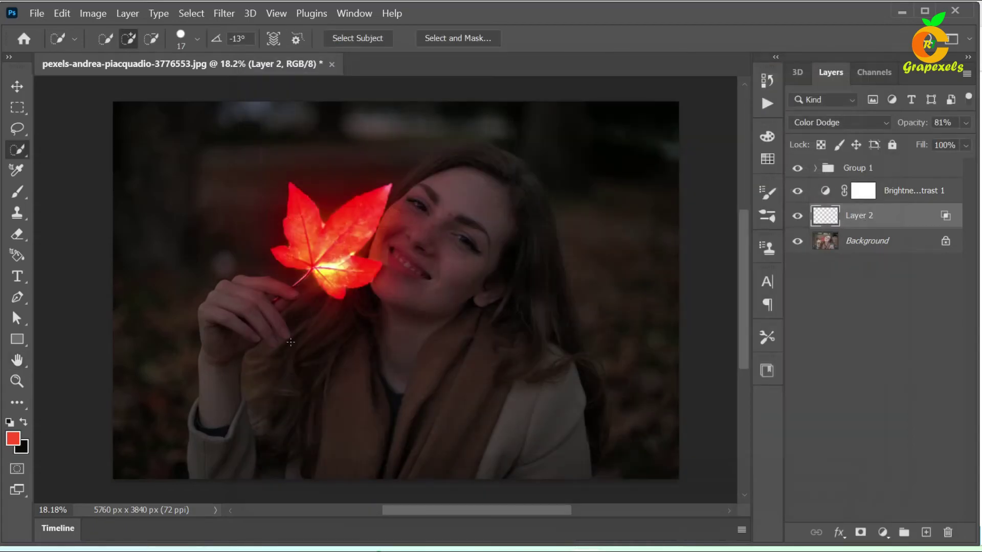
Step: Switch to the standard Brush tool with a soft 448 px tip
right_click(17, 197)
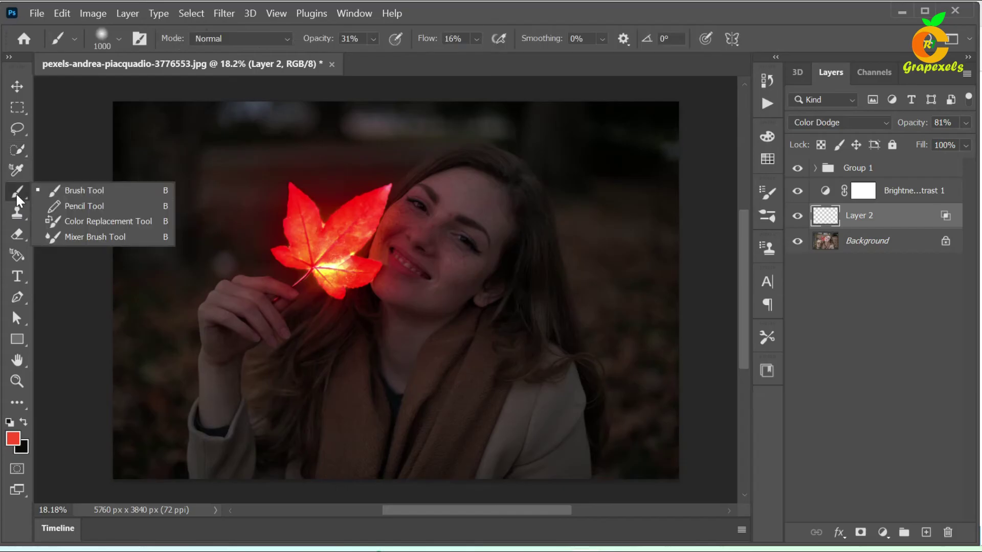
click(78, 193)
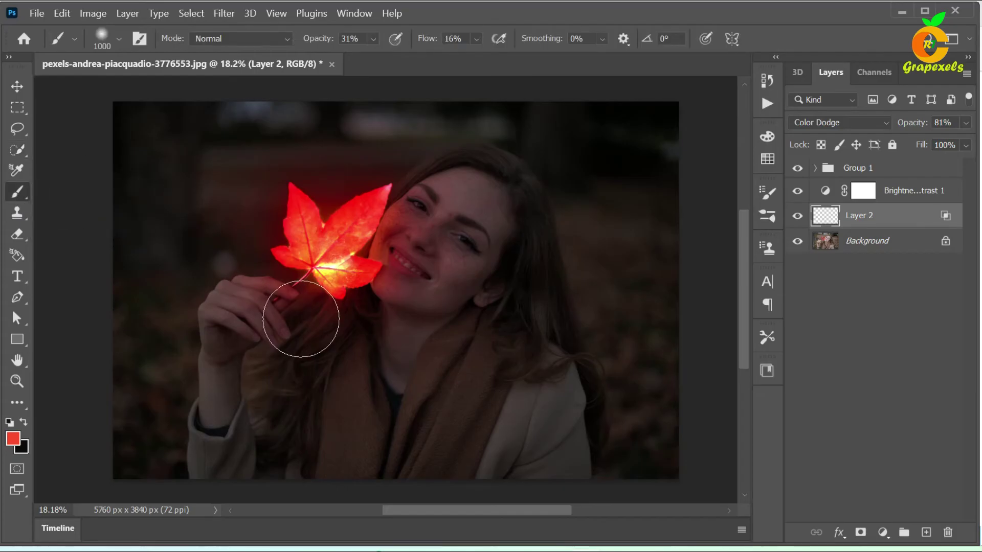
scroll(377, 354, up, 1)
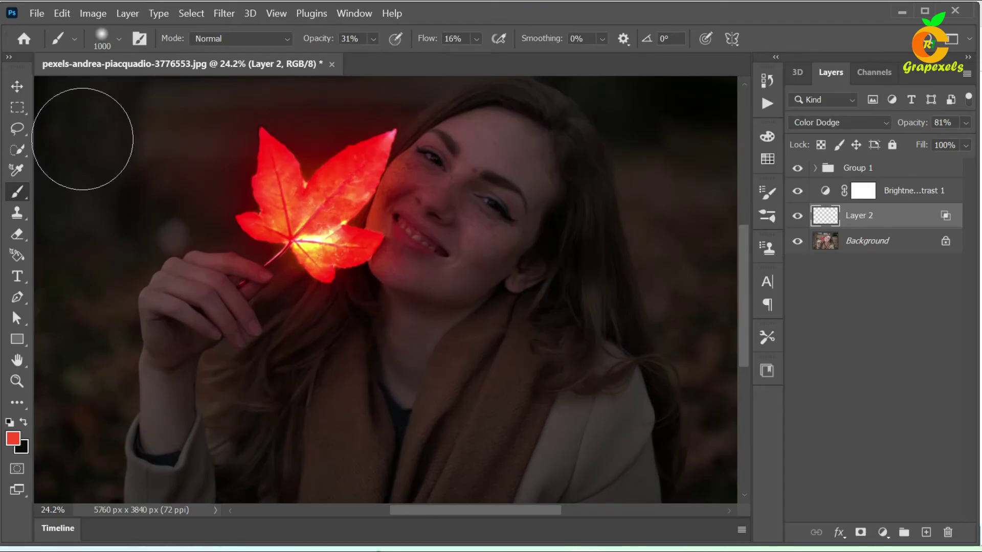
click(119, 39)
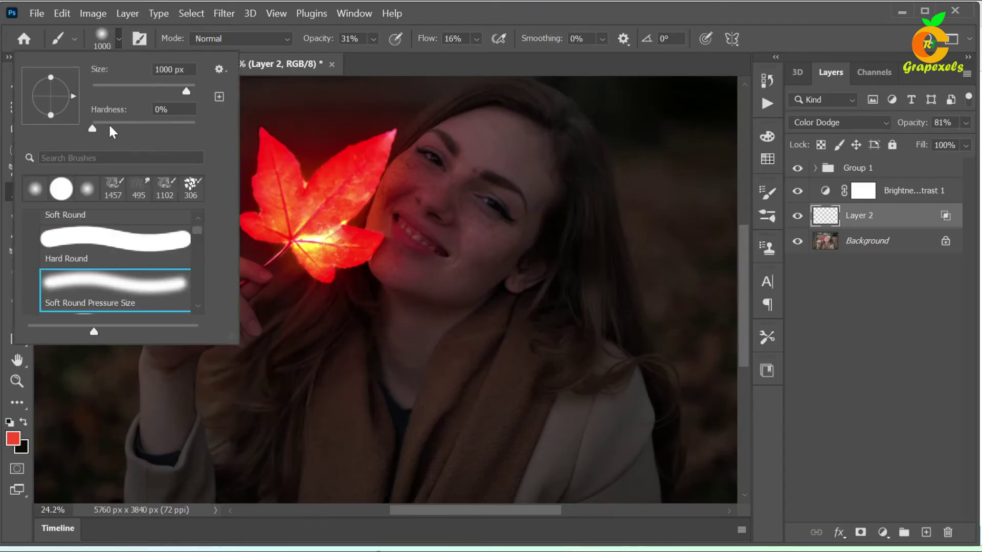
drag(186, 92, 180, 91)
drag(181, 88, 183, 88)
drag(180, 87, 182, 87)
click(118, 37)
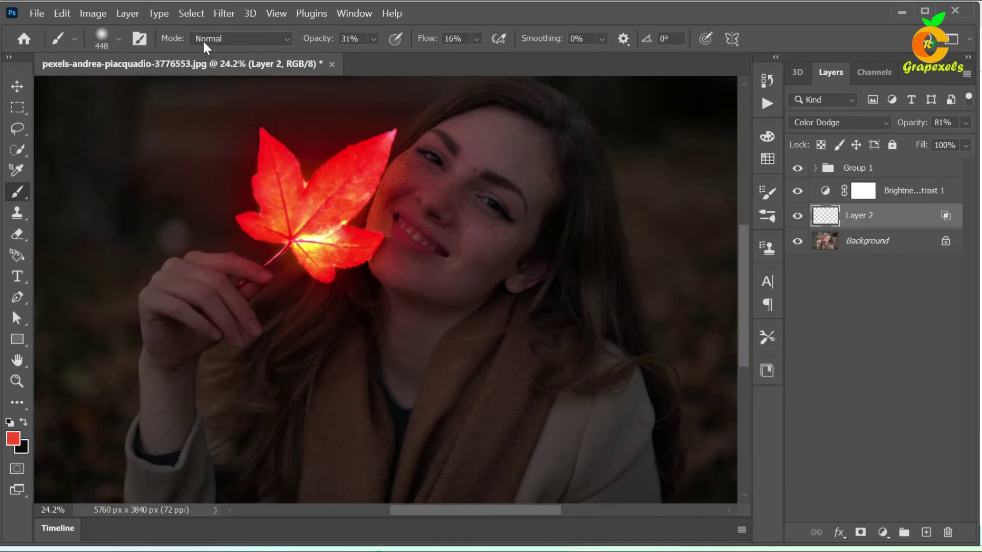
Step: Lower brush opacity to 21% and set an orange-red fd4d2b foreground colour
click(374, 39)
drag(379, 58, 376, 57)
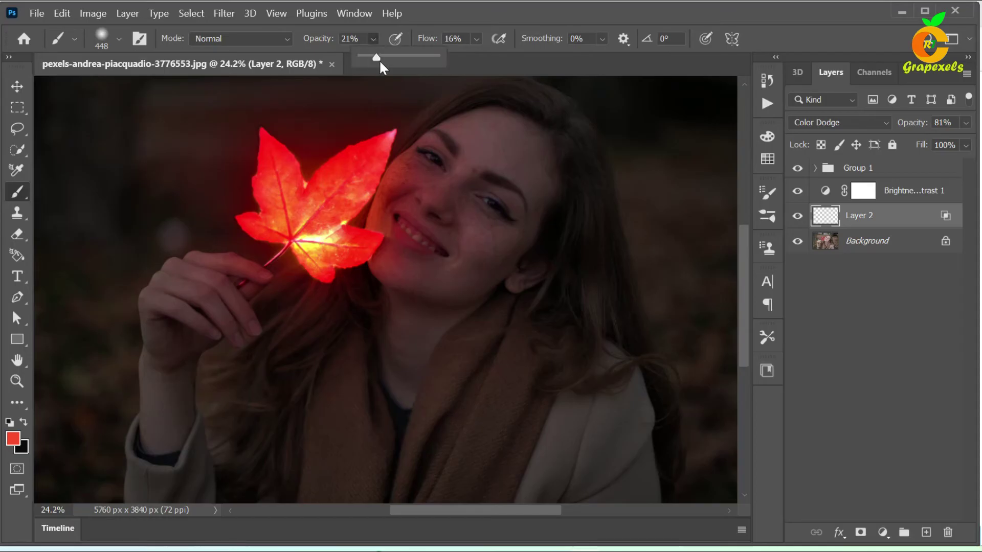
click(14, 438)
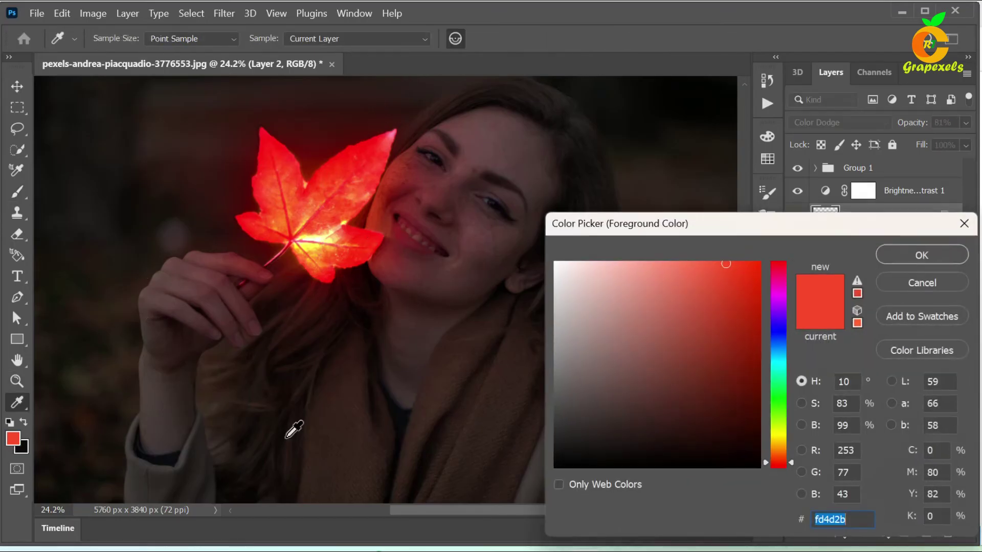
click(725, 269)
click(900, 261)
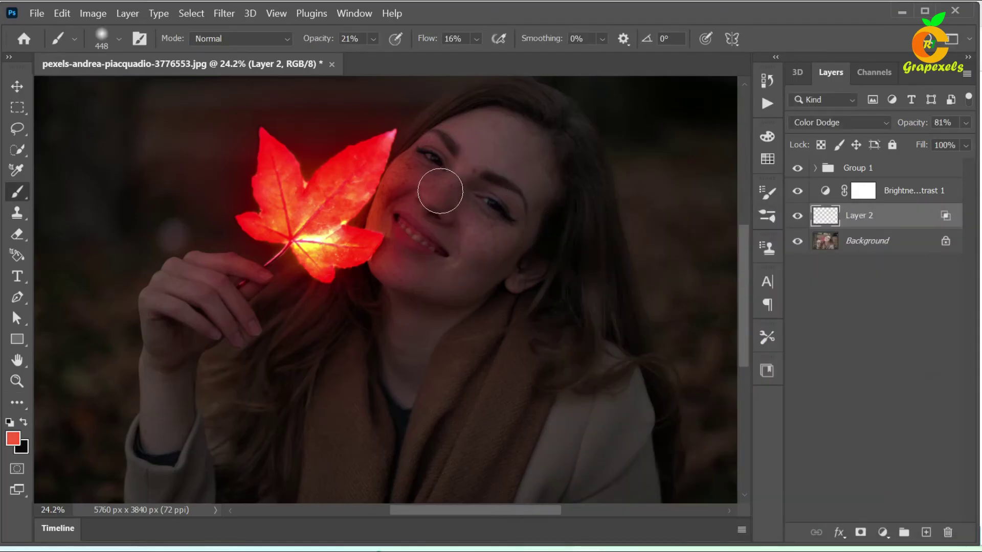
Step: Enlarge the brush to 480 px and zoom in on the face
click(118, 39)
drag(184, 85, 185, 85)
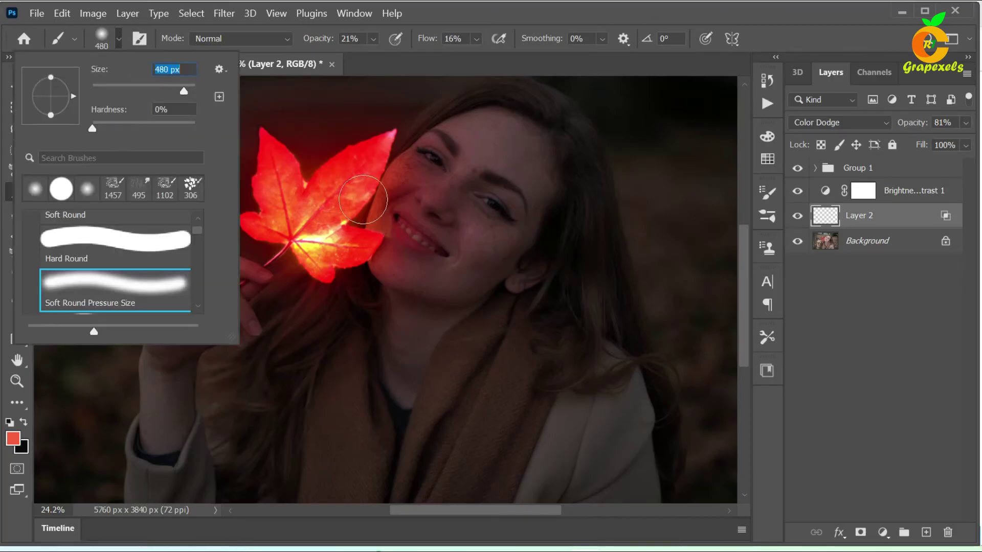
key(Return)
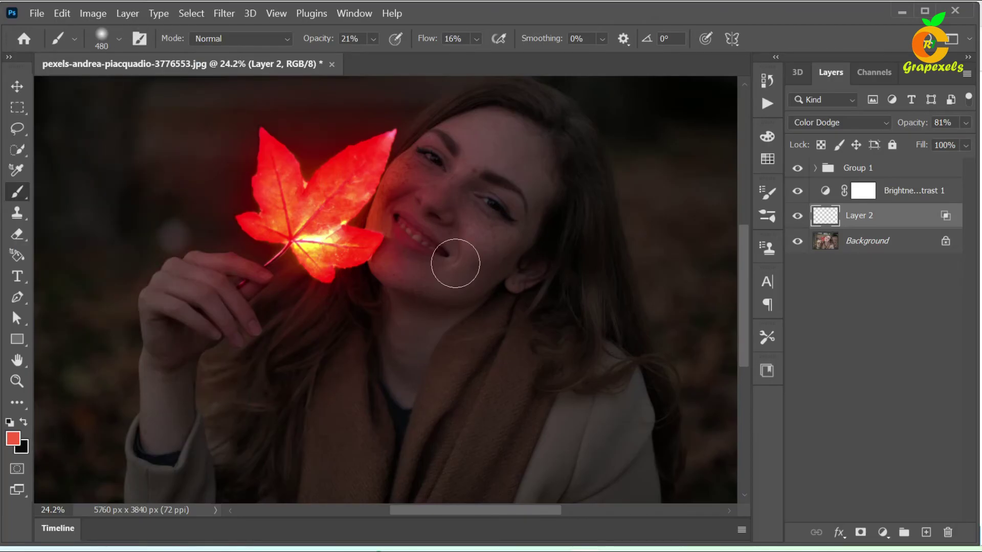
scroll(460, 269, up, 2)
scroll(460, 271, up, 1)
drag(466, 262, 480, 369)
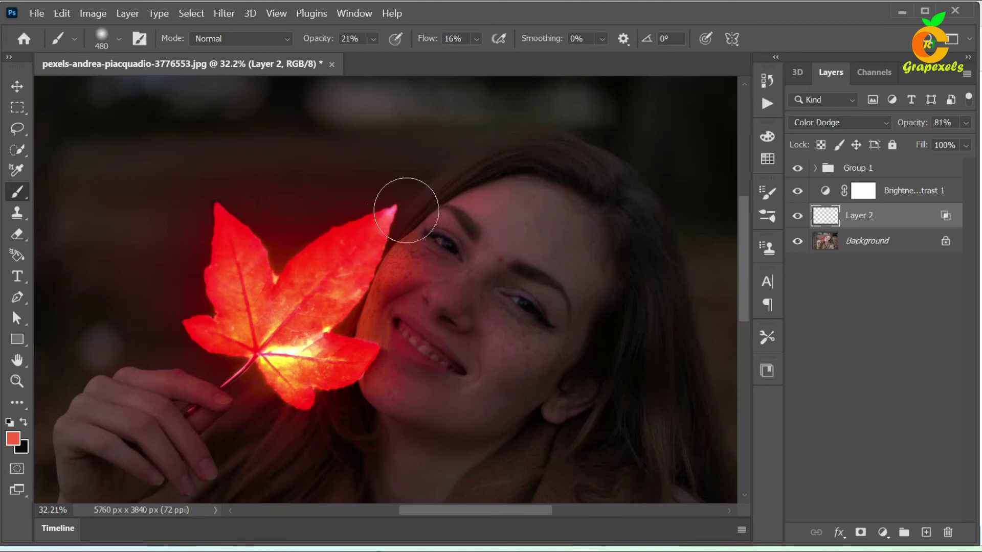
Step: Paint red light over the cheek, nose, chin, neck, forehead and lips
drag(499, 265, 402, 301)
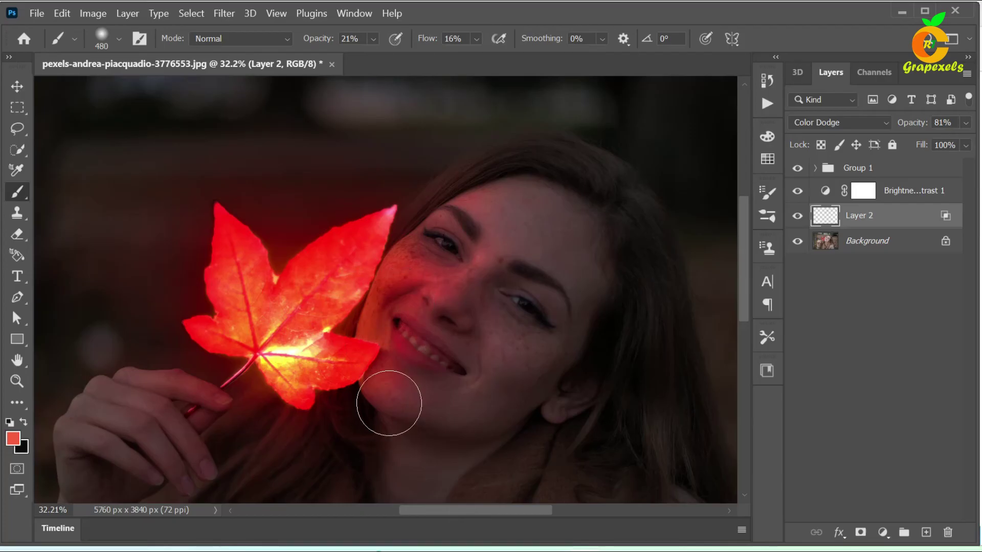
drag(397, 429, 492, 373)
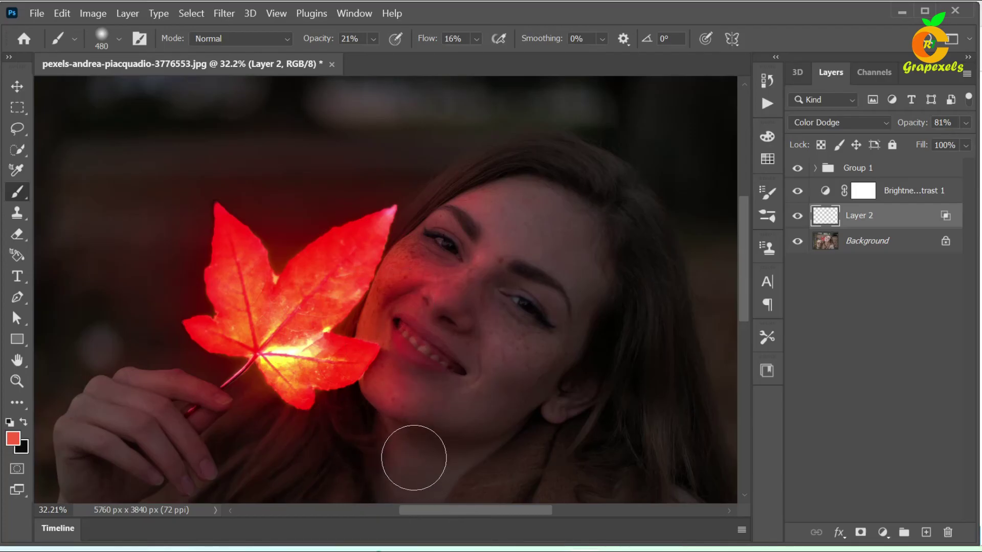
mouse_move(526, 208)
mouse_down()
mouse_move(413, 206)
mouse_move(468, 257)
mouse_move(436, 307)
mouse_move(417, 259)
mouse_move(401, 336)
mouse_up()
mouse_move(407, 443)
mouse_down()
mouse_move(418, 191)
mouse_move(432, 261)
mouse_up()
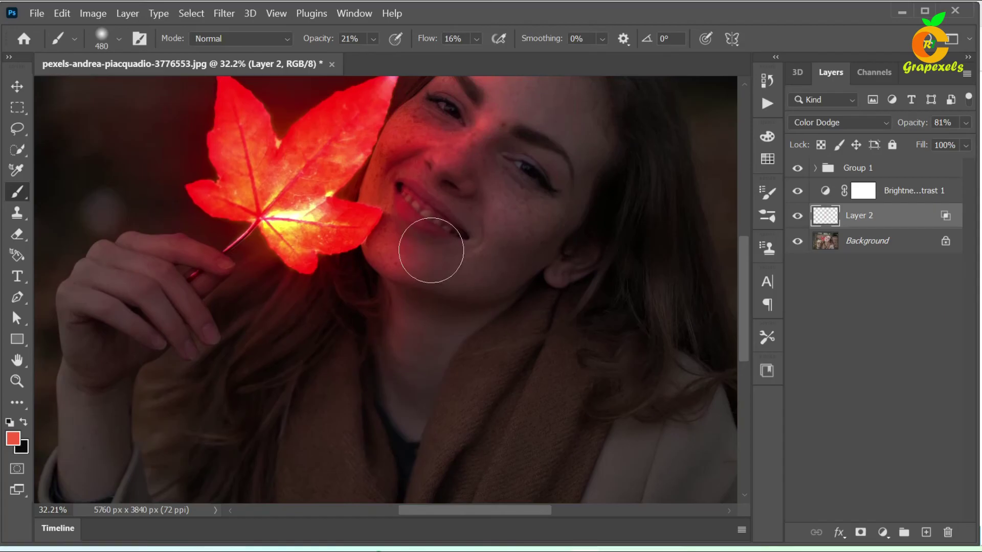
mouse_move(406, 229)
mouse_down()
mouse_move(391, 235)
mouse_move(406, 259)
mouse_move(331, 342)
mouse_move(366, 327)
mouse_move(377, 366)
mouse_move(361, 410)
mouse_move(379, 428)
mouse_move(222, 379)
mouse_move(253, 400)
mouse_move(263, 383)
mouse_move(231, 428)
mouse_move(198, 263)
mouse_move(170, 247)
mouse_move(184, 291)
mouse_move(131, 320)
mouse_move(131, 256)
mouse_move(164, 270)
mouse_move(149, 329)
mouse_move(193, 388)
mouse_move(209, 360)
mouse_move(201, 281)
mouse_move(208, 311)
mouse_move(184, 395)
mouse_move(129, 274)
mouse_move(87, 324)
mouse_move(83, 298)
mouse_move(109, 332)
mouse_move(220, 312)
mouse_move(259, 358)
mouse_move(221, 467)
mouse_move(261, 388)
mouse_move(329, 344)
mouse_move(276, 352)
mouse_up()
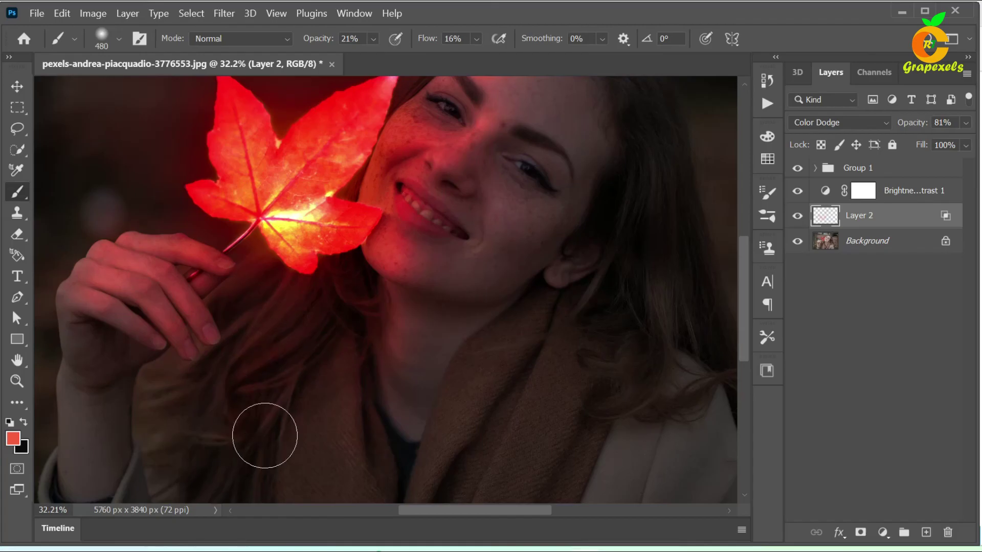
Step: Zoom out to centre the whole photo, then group the glow and paint layers
scroll(278, 436, down, 2)
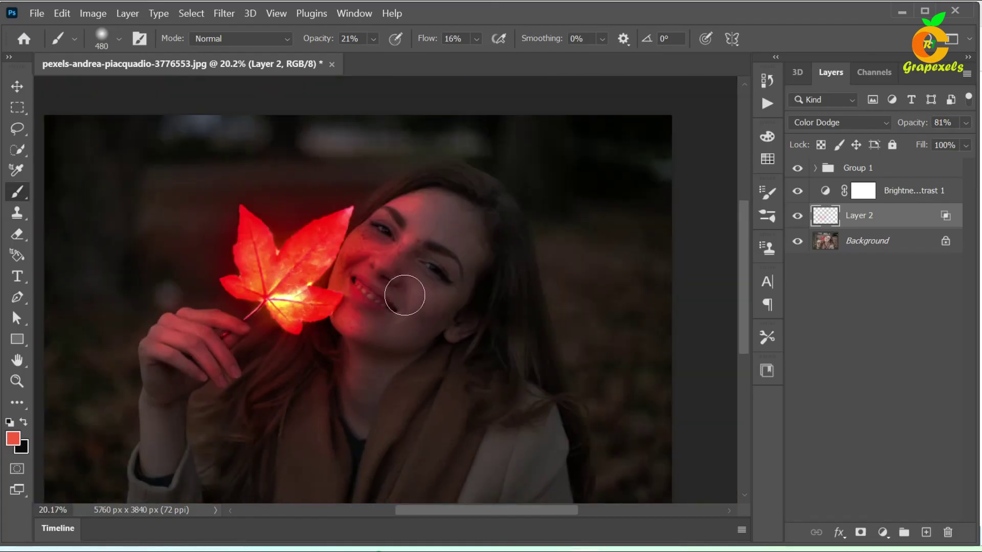
scroll(349, 382, up, 2)
scroll(349, 388, up, 1)
mouse_move(416, 351)
mouse_down()
mouse_move(445, 416)
mouse_move(435, 489)
mouse_up()
drag(427, 393, 449, 114)
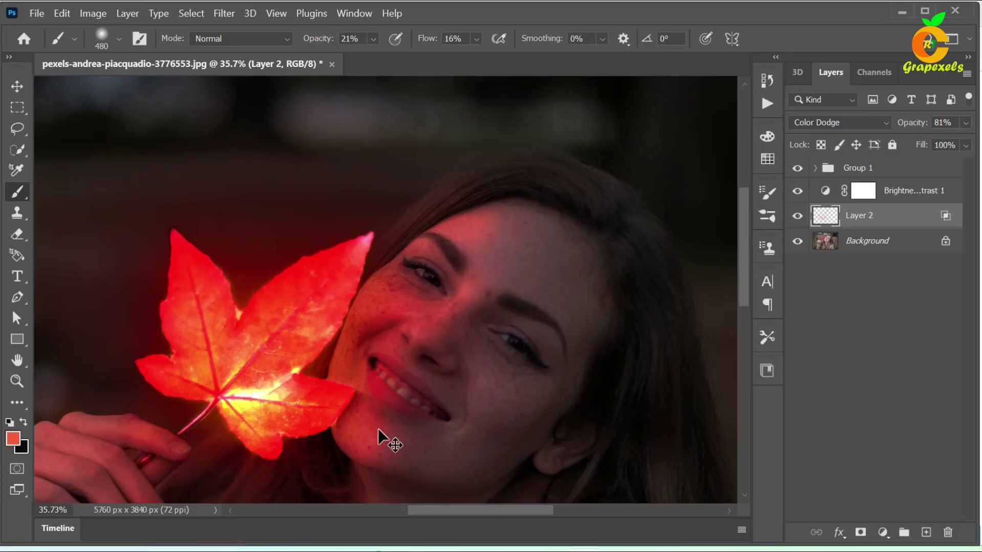
scroll(381, 432, down, 2)
drag(461, 423, 456, 338)
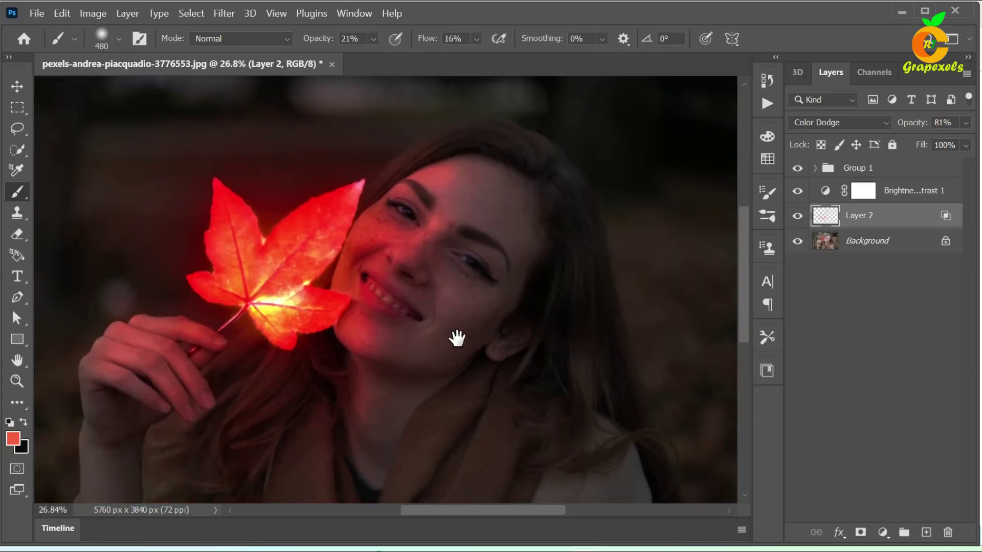
scroll(450, 391, down, 1)
scroll(450, 390, down, 1)
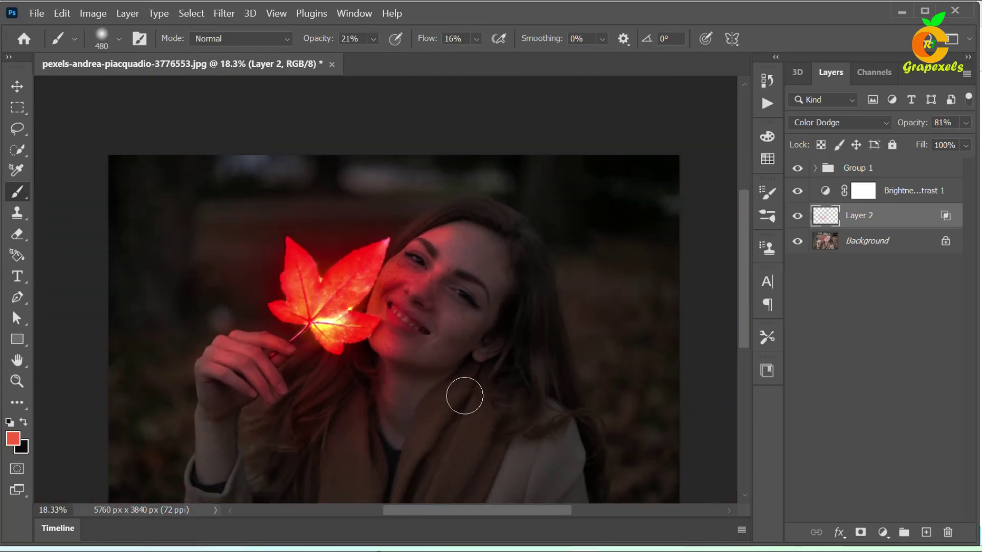
drag(463, 419, 465, 378)
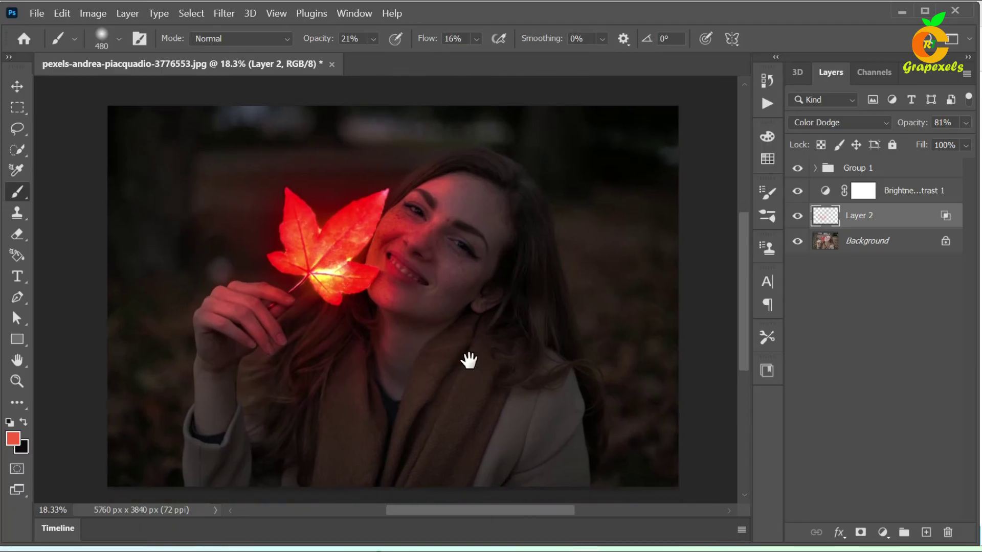
drag(465, 380, 470, 361)
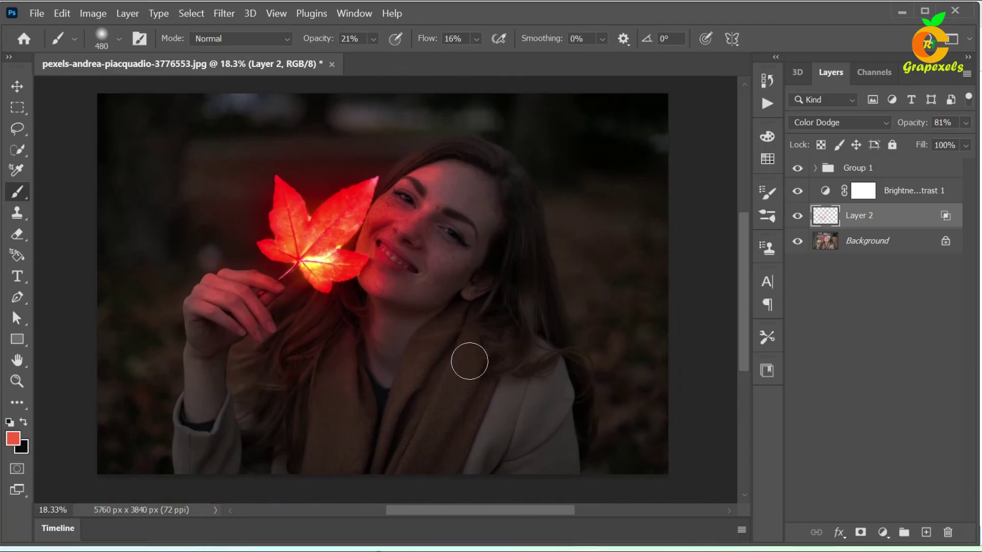
key(ctrl+g)
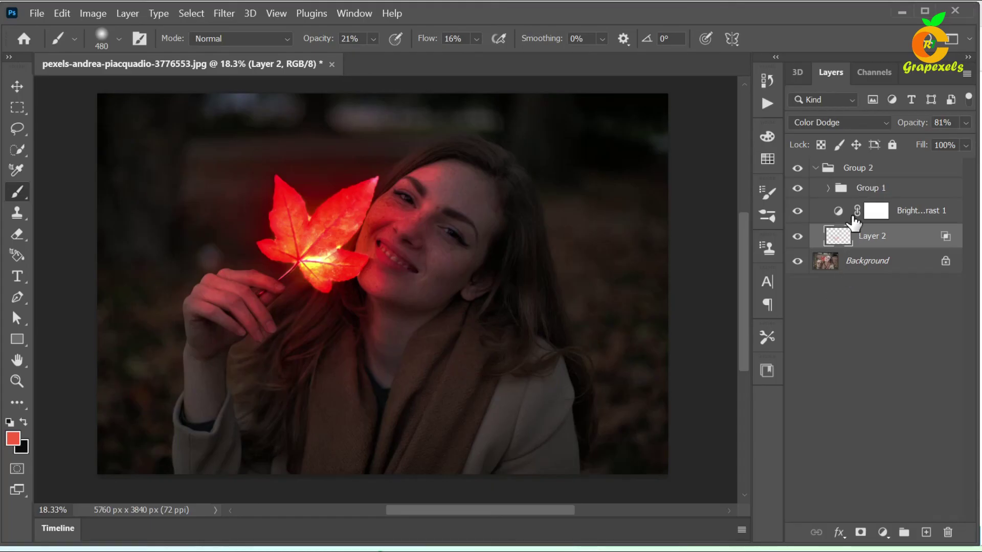
Step: Collapse Group 2 and toggle its visibility for a before/after comparison
click(829, 188)
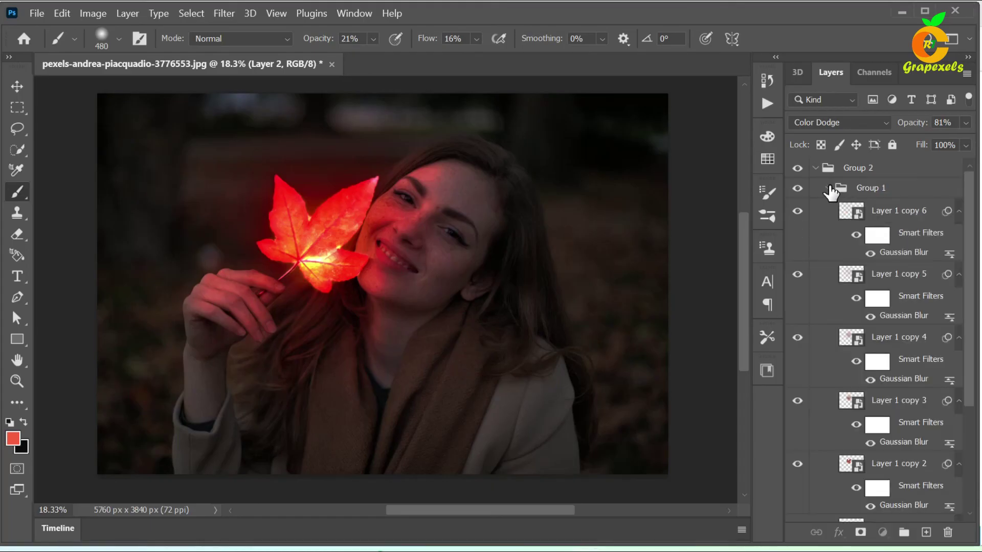
click(816, 170)
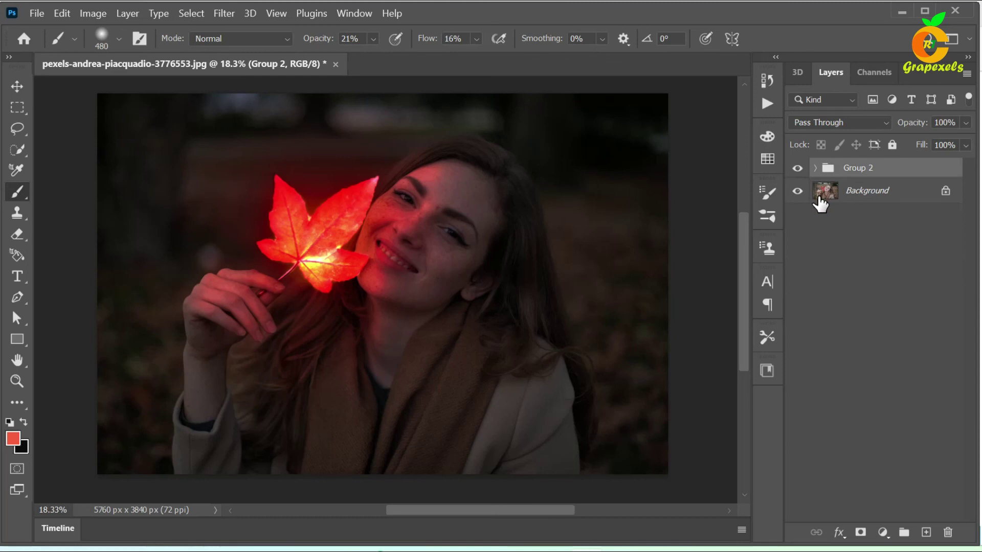
scroll(472, 330, up, 2)
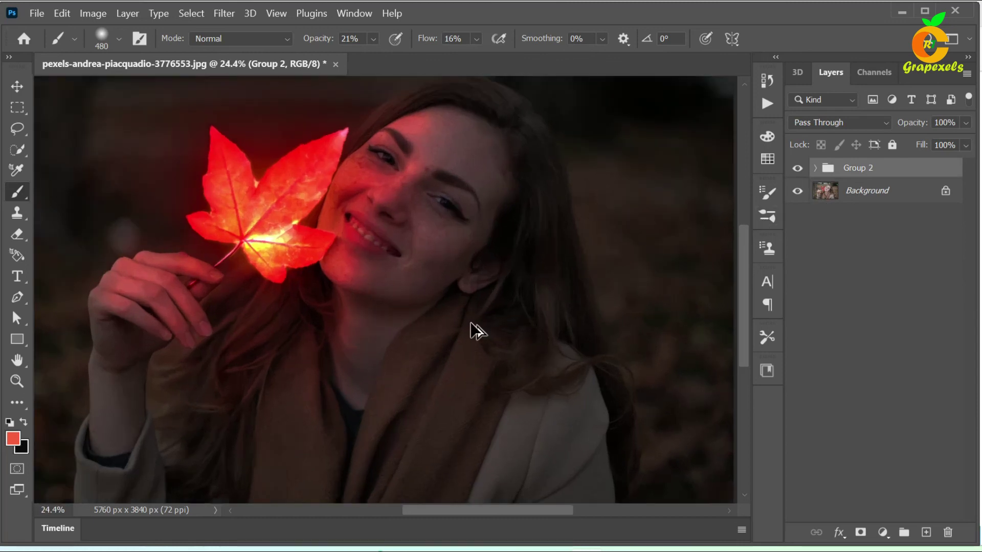
scroll(471, 329, down, 1)
scroll(476, 330, down, 1)
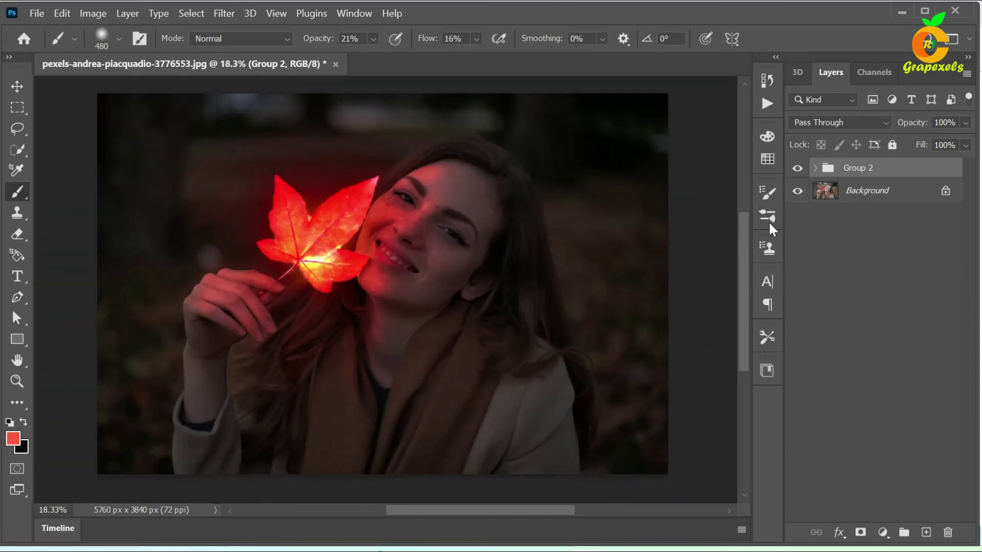
click(797, 169)
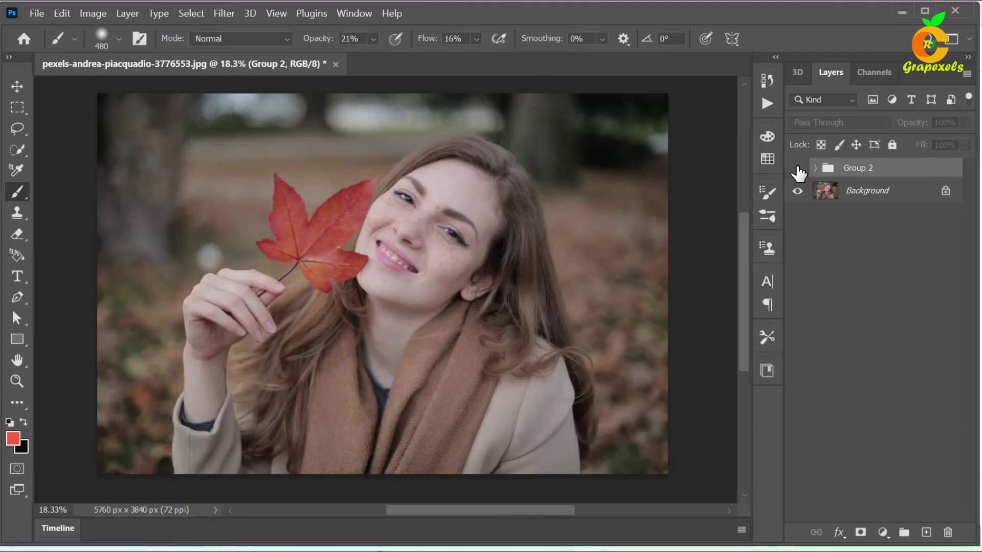
click(797, 169)
click(797, 169)
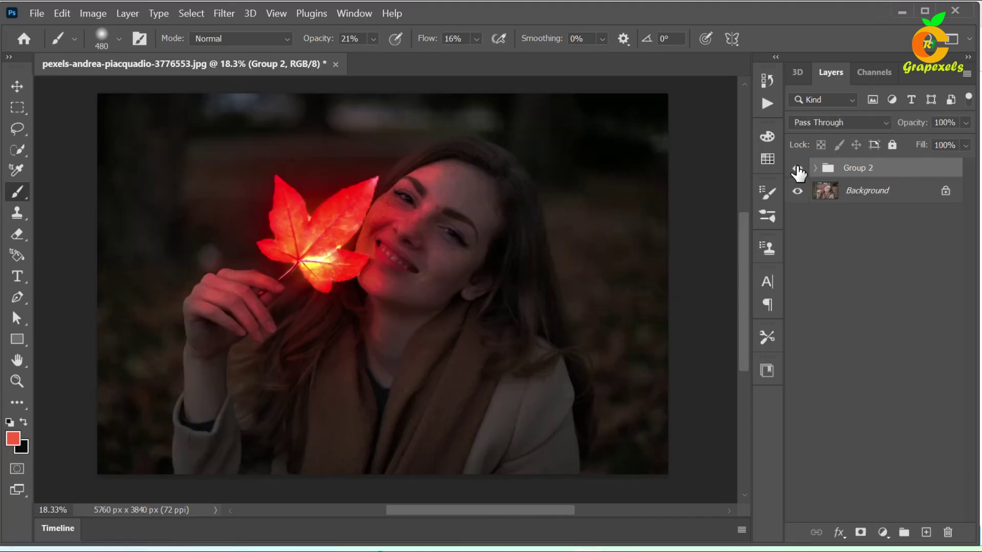